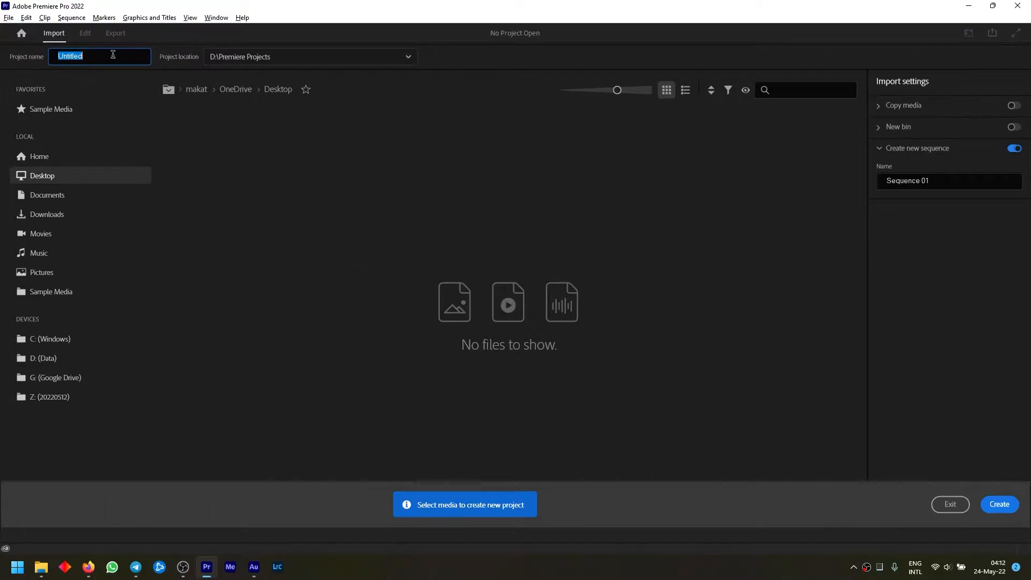
Create a new project named TIKTOK TUTORIAL in D:\Premiere Projects, replacing the existing project of that name
{"action": "type", "text": "TIKTOK TUTORIAL"}
{"action": "left_click", "coordinate": [1000, 504]}
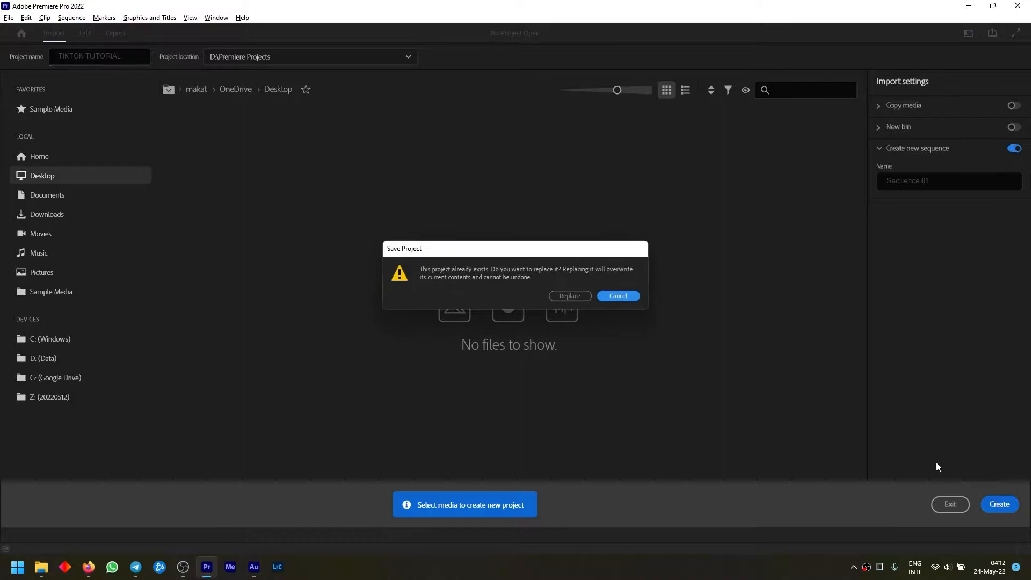
{"action": "left_click", "coordinate": [570, 295]}
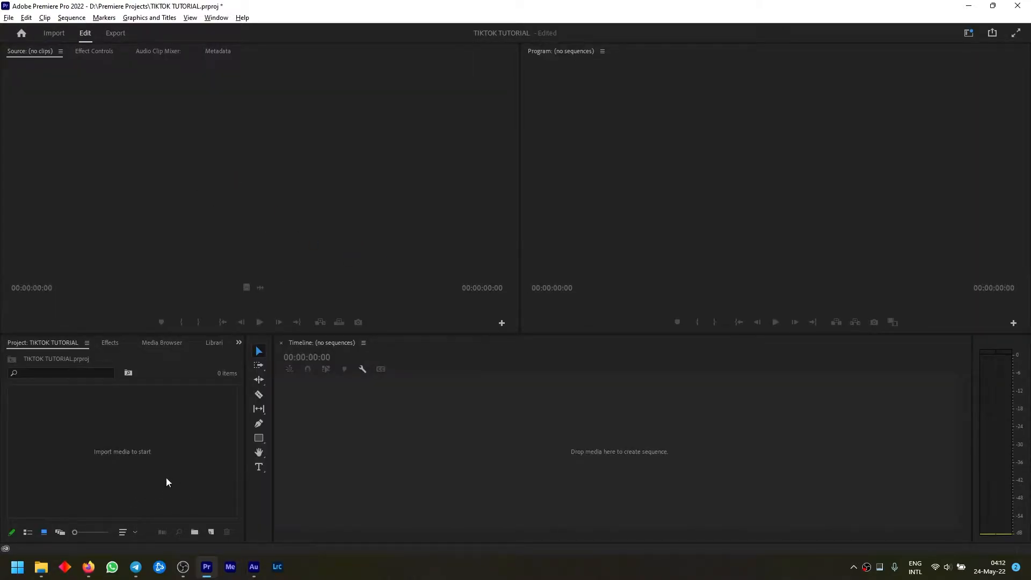
{"action": "left_click", "coordinate": [46, 572]}
{"action": "left_click", "coordinate": [46, 572]}
{"action": "left_click", "coordinate": [46, 572]}
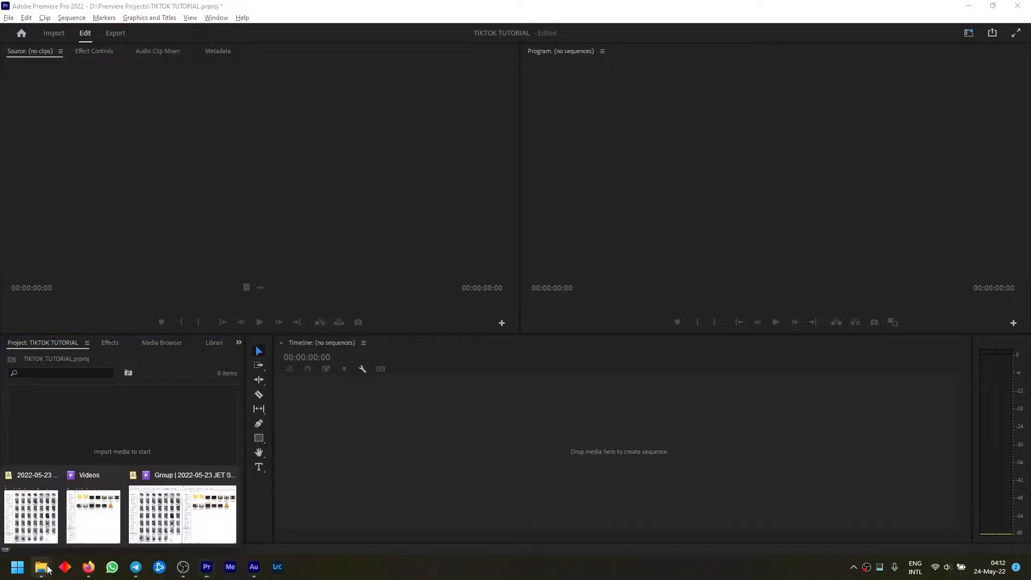
{"action": "left_click", "coordinate": [101, 509]}
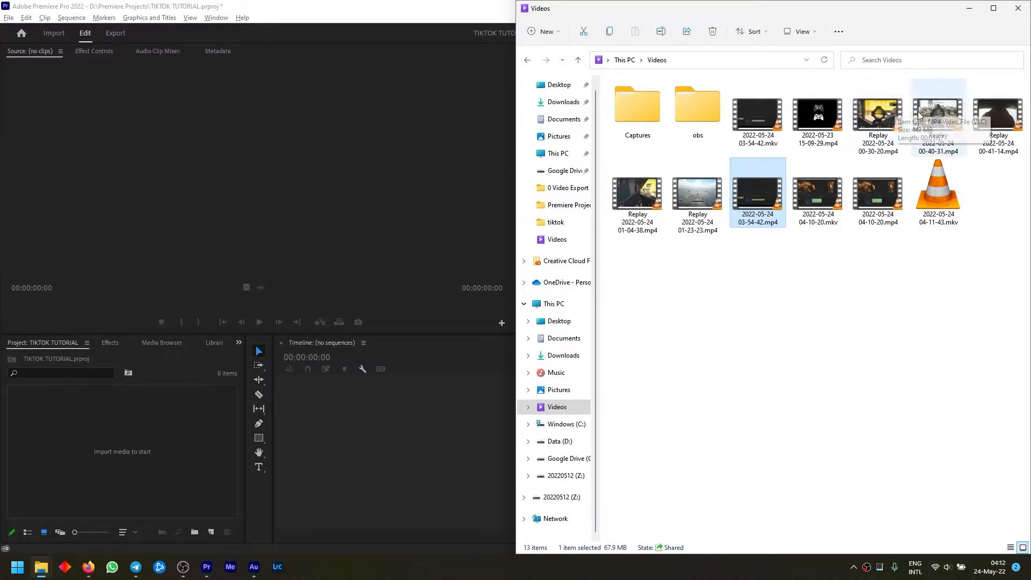
{"action": "left_click", "coordinate": [943, 117]}
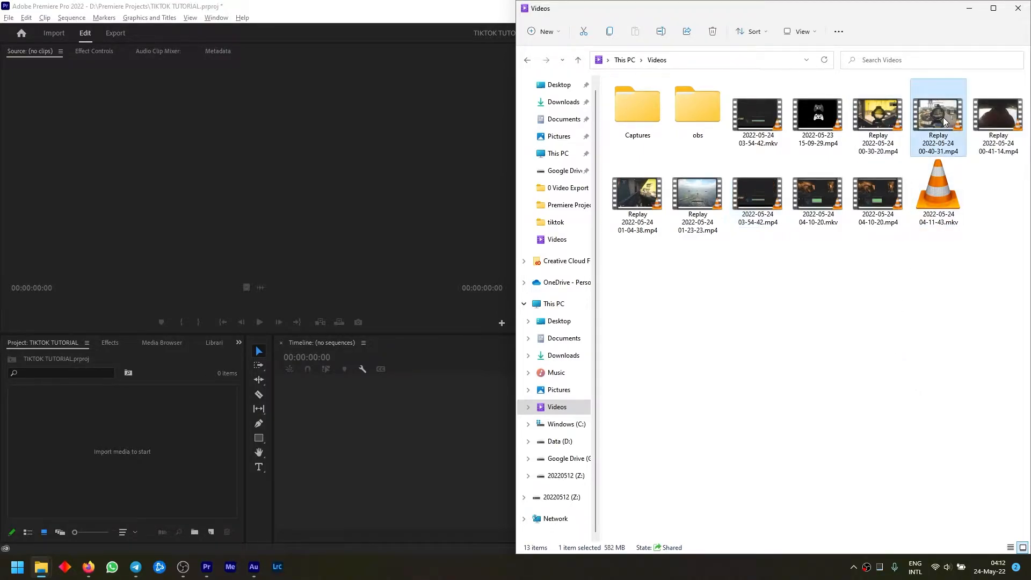
{"action": "left_click_drag", "start_coordinate": [633, 188], "coordinate": [138, 431]}
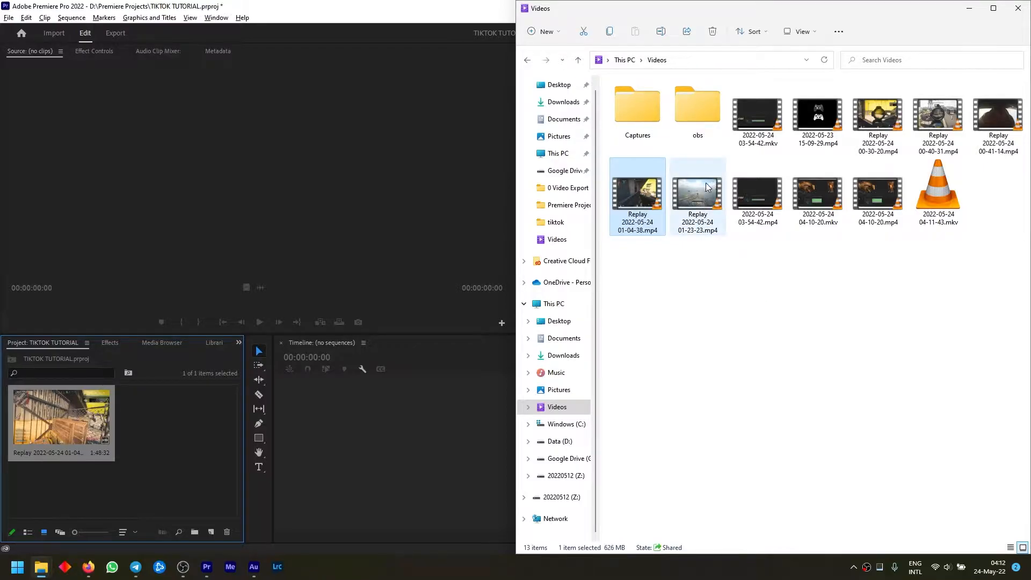
{"action": "left_click_drag", "start_coordinate": [998, 117], "coordinate": [170, 433]}
{"action": "left_click", "coordinate": [171, 504]}
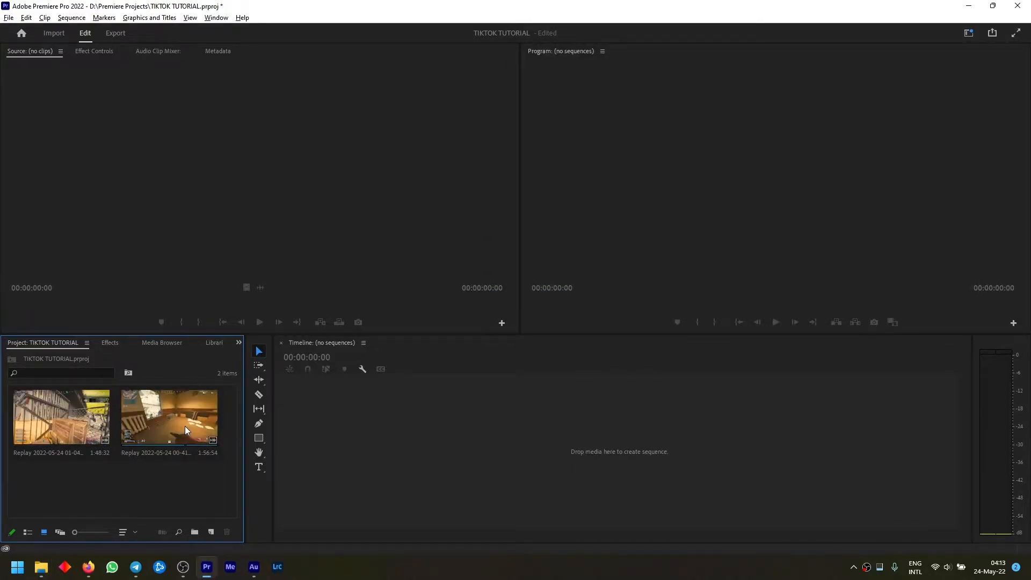
Mark the section of the Replay 01-04-38 clip from 00:01:30:37 lasting 14:34 and create a new sequence from it
{"action": "double_click", "coordinate": [34, 432]}
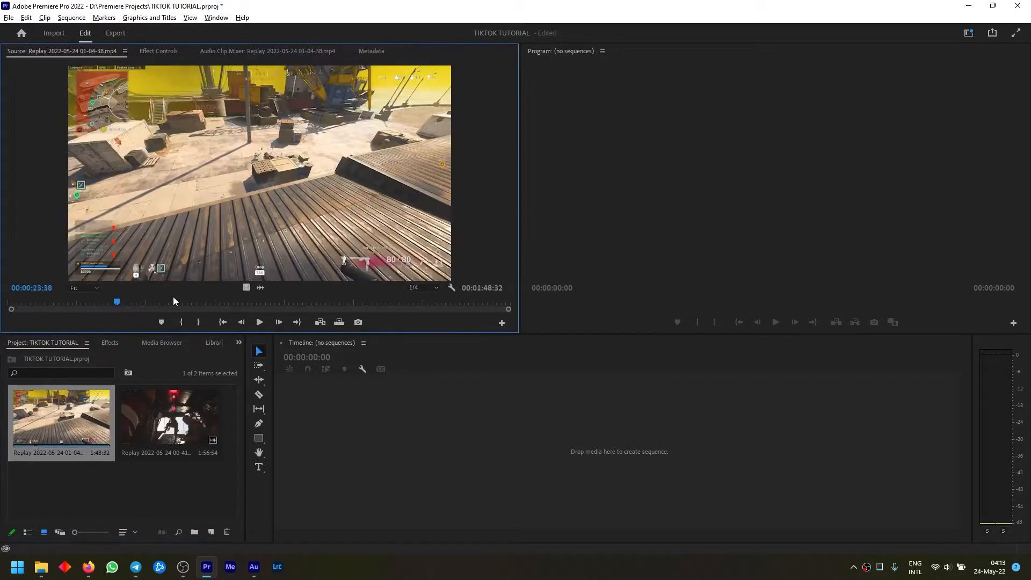
{"action": "mouse_move", "coordinate": [108, 299]}
{"action": "left_mouse_down"}
{"action": "mouse_move", "coordinate": [286, 306]}
{"action": "mouse_move", "coordinate": [495, 347]}
{"action": "mouse_move", "coordinate": [427, 359]}
{"action": "left_mouse_up"}
{"action": "key", "text": "o"}
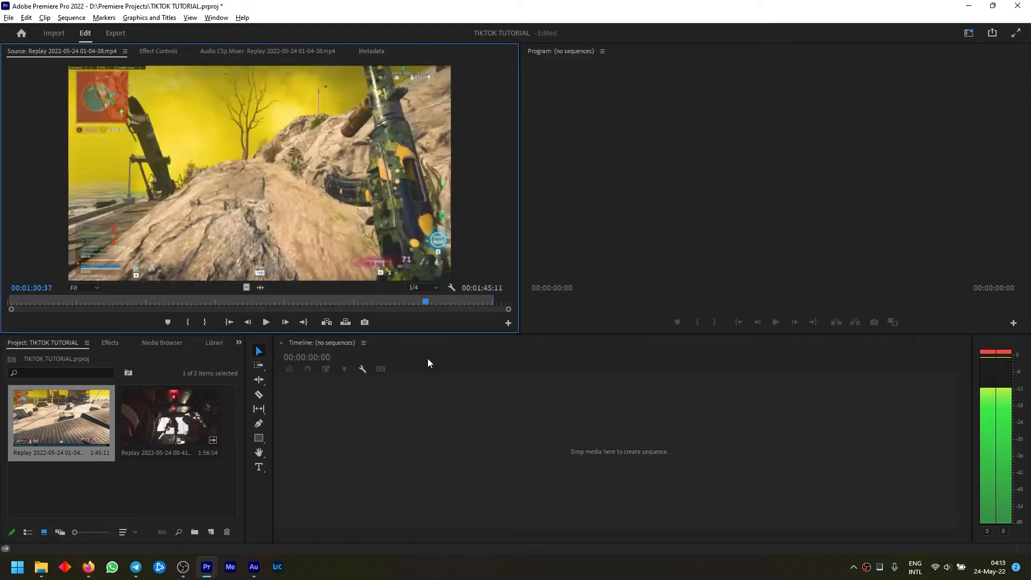
{"action": "key", "text": "i"}
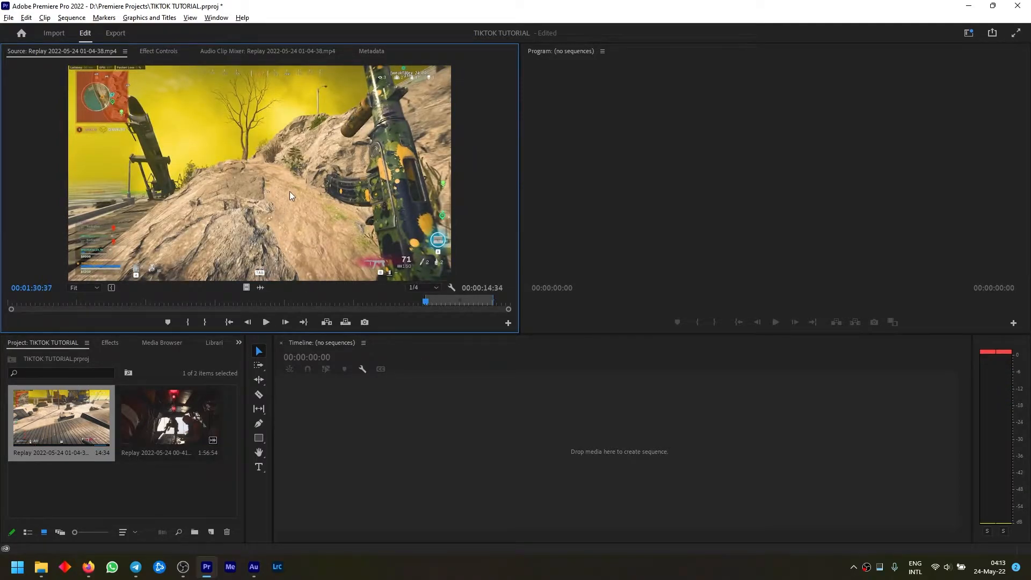
{"action": "left_click_drag", "start_coordinate": [289, 191], "coordinate": [298, 430]}
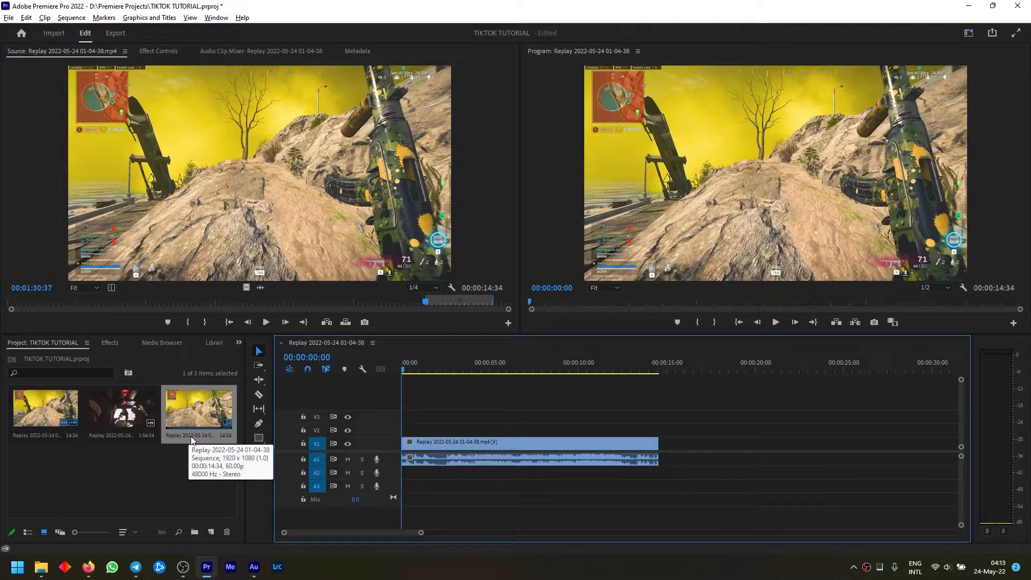
Rename the new replay sequence as NEST
{"action": "left_click", "coordinate": [191, 436]}
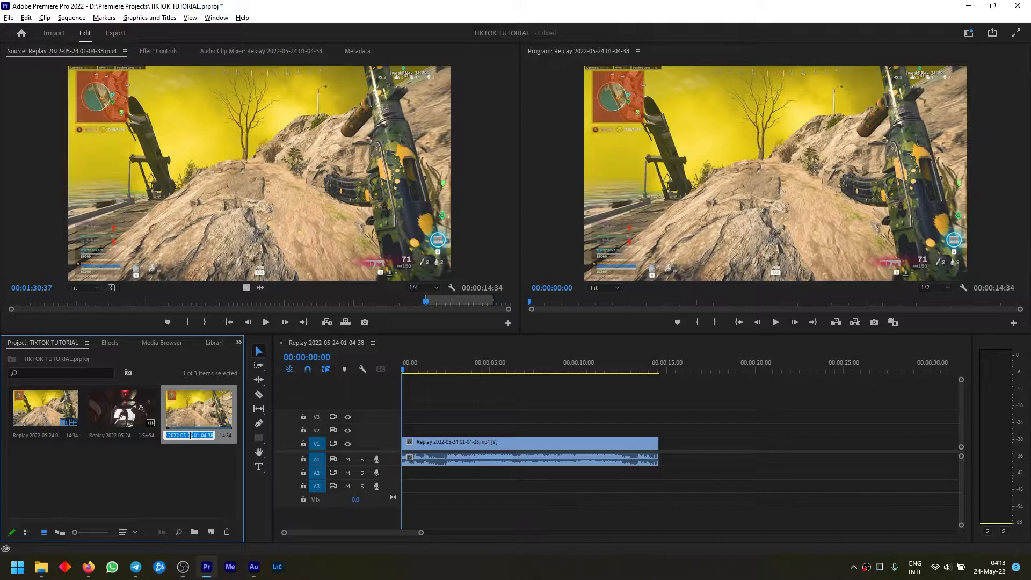
{"action": "type", "text": "NEST"}
{"action": "key", "text": "Return"}
{"action": "left_click", "coordinate": [194, 501]}
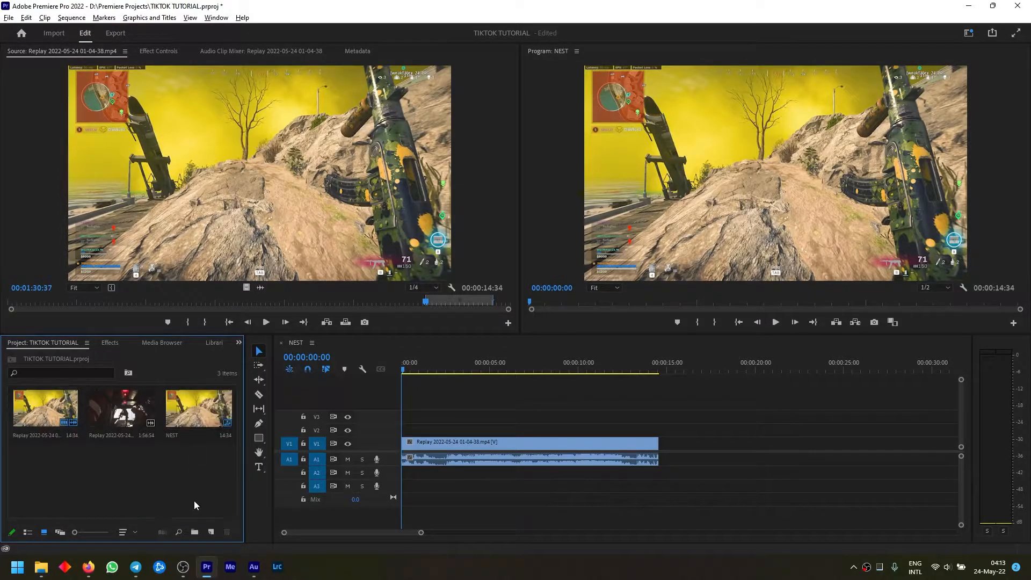
Create a new sequence from the NEST sequence and rename it TIKTOK
{"action": "left_click", "coordinate": [185, 405]}
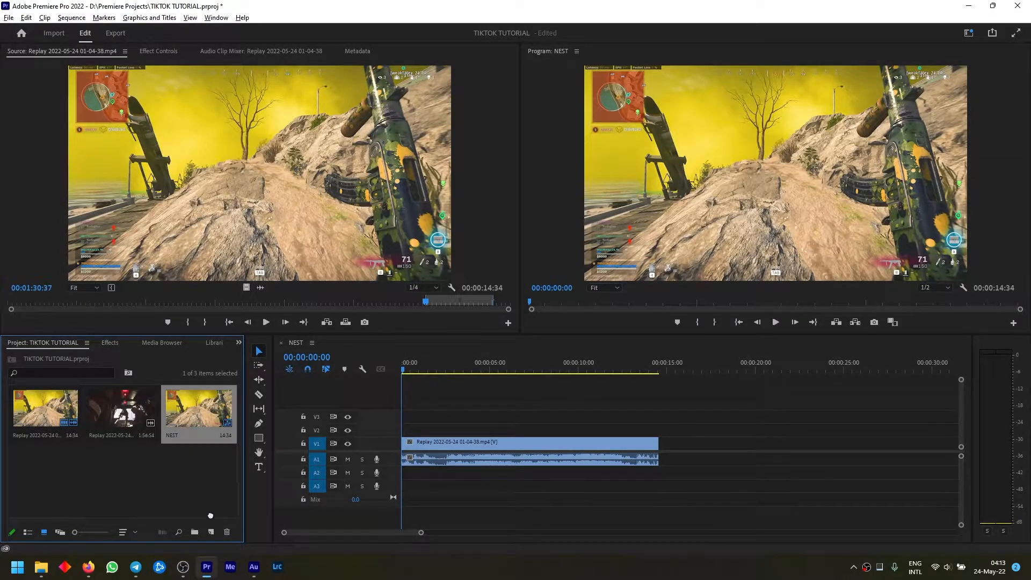
{"action": "left_click_drag", "start_coordinate": [213, 533], "coordinate": [213, 534]}
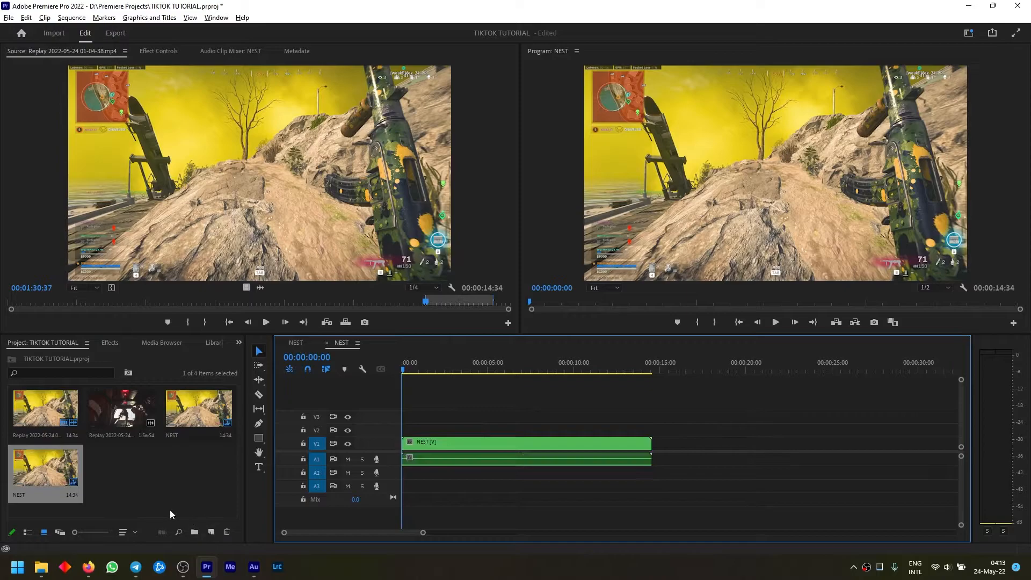
{"action": "left_click", "coordinate": [24, 494]}
{"action": "type", "text": "TIKTOK"}
{"action": "key", "text": "Return"}
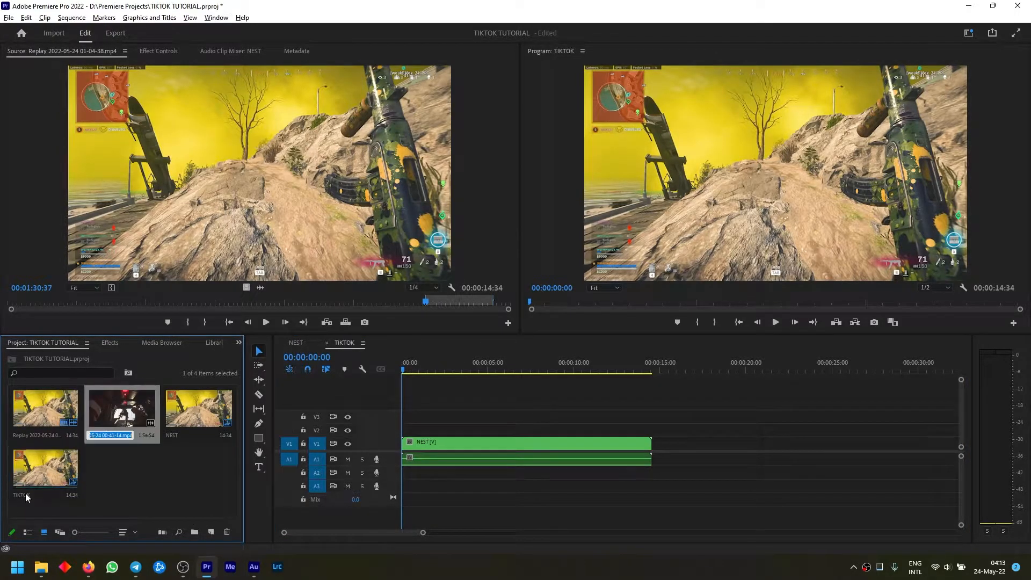
{"action": "left_click", "coordinate": [165, 472]}
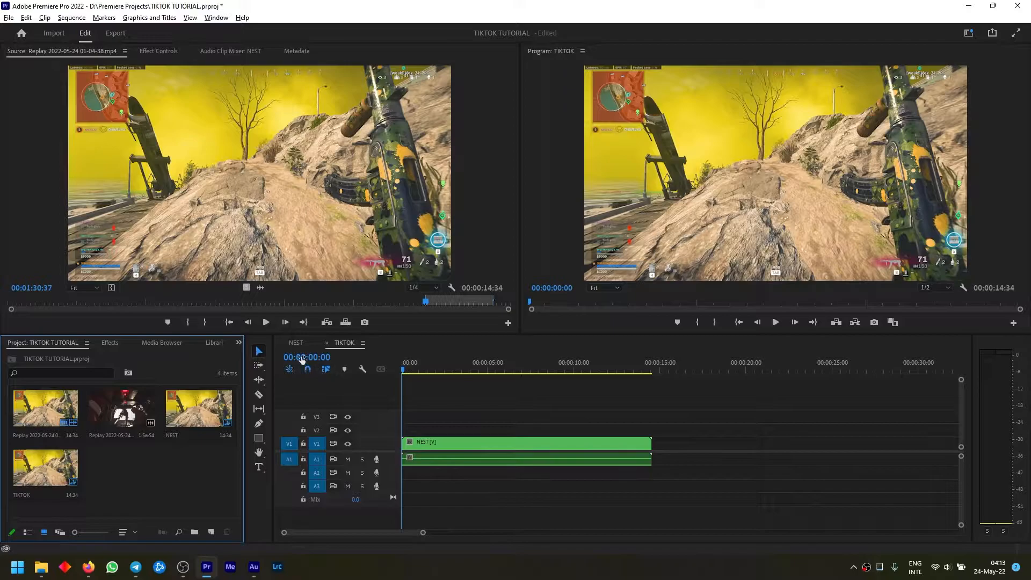
Delete the replay clip from the NEST sequence and check the effect in the TIKTOK sequence
{"action": "left_click", "coordinate": [294, 343]}
{"action": "left_click", "coordinate": [472, 442]}
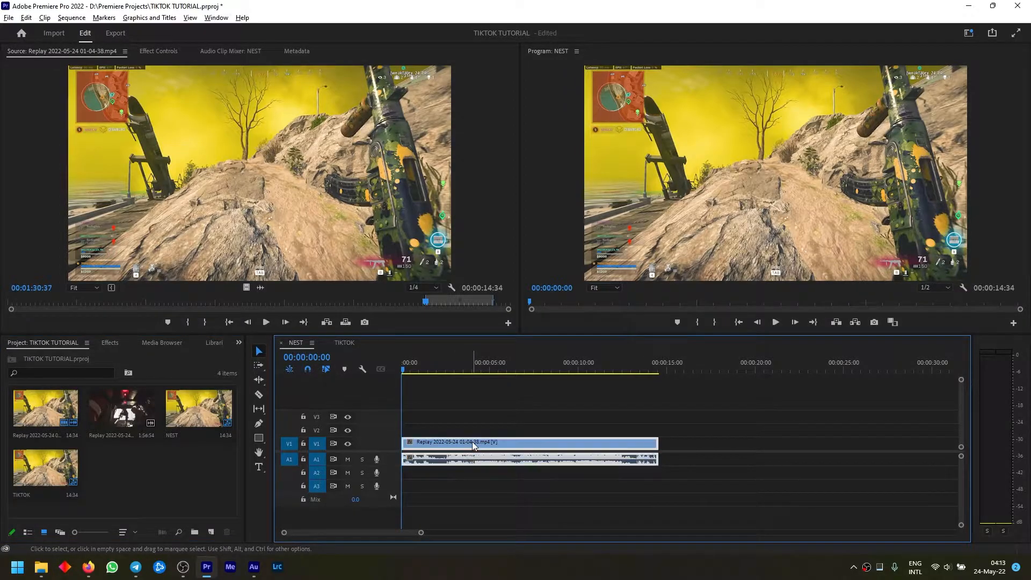
{"action": "key", "text": "Delete"}
{"action": "left_click", "coordinate": [348, 342]}
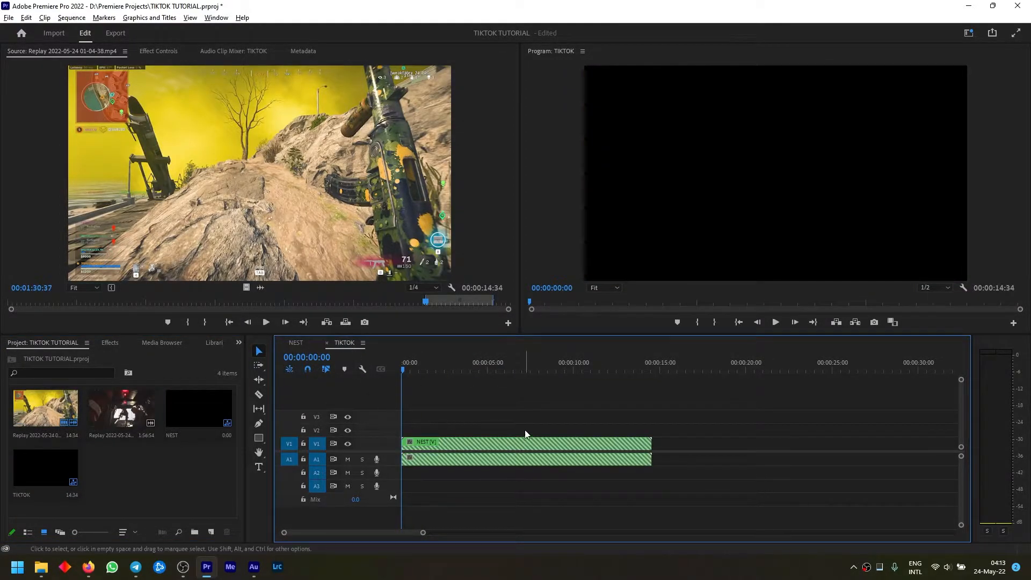
Place the marked replay section back at the start of the NEST sequence and return to the TIKTOK sequence
{"action": "left_click", "coordinate": [295, 343]}
{"action": "left_click_drag", "start_coordinate": [337, 216], "coordinate": [406, 459]}
{"action": "left_click", "coordinate": [348, 343]}
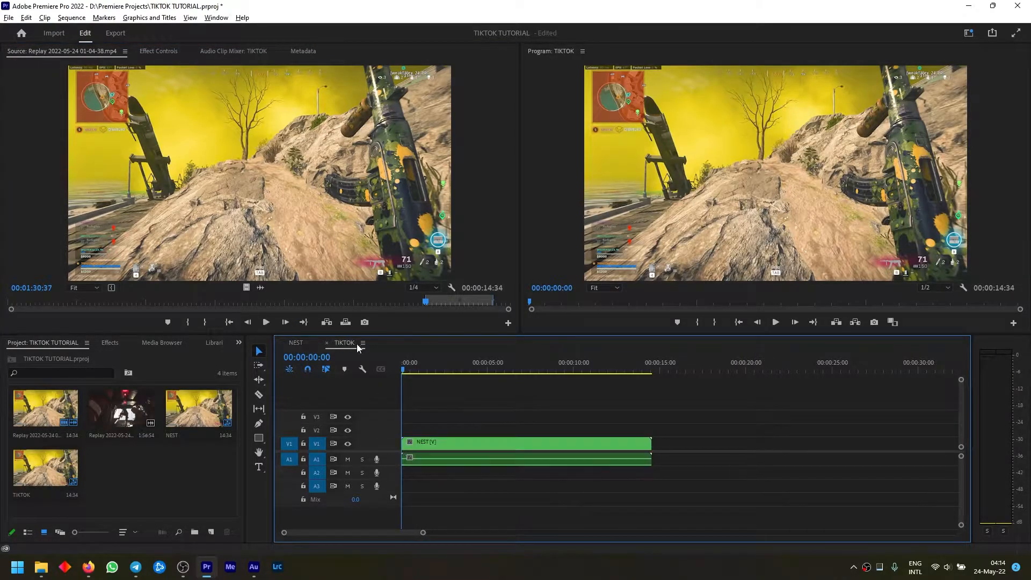
Duplicate the NEST video clip from track V1 onto track V2 directly above the original, without its audio
{"action": "left_click", "coordinate": [462, 442]}
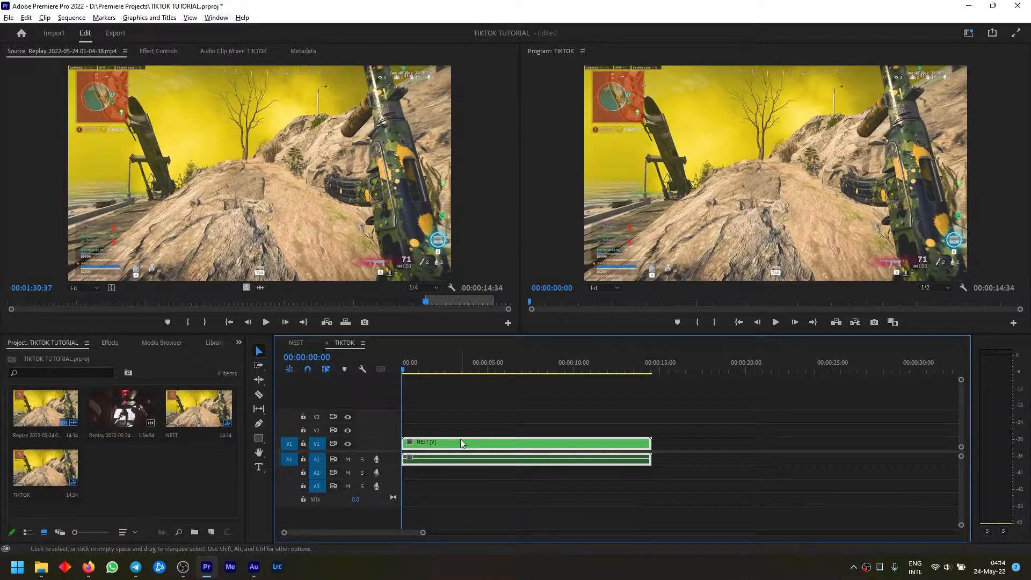
{"action": "mouse_move", "coordinate": [458, 440]}
{"action": "left_mouse_down"}
{"action": "mouse_move", "coordinate": [456, 430]}
{"action": "mouse_move", "coordinate": [458, 440]}
{"action": "left_mouse_up"}
{"action": "left_click", "coordinate": [458, 441]}
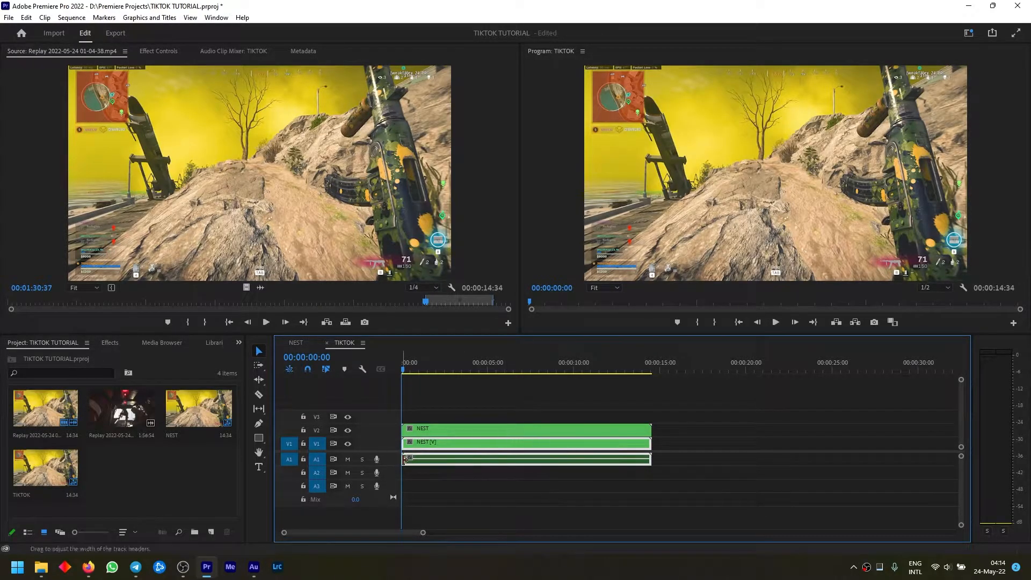
{"action": "left_click", "coordinate": [439, 426]}
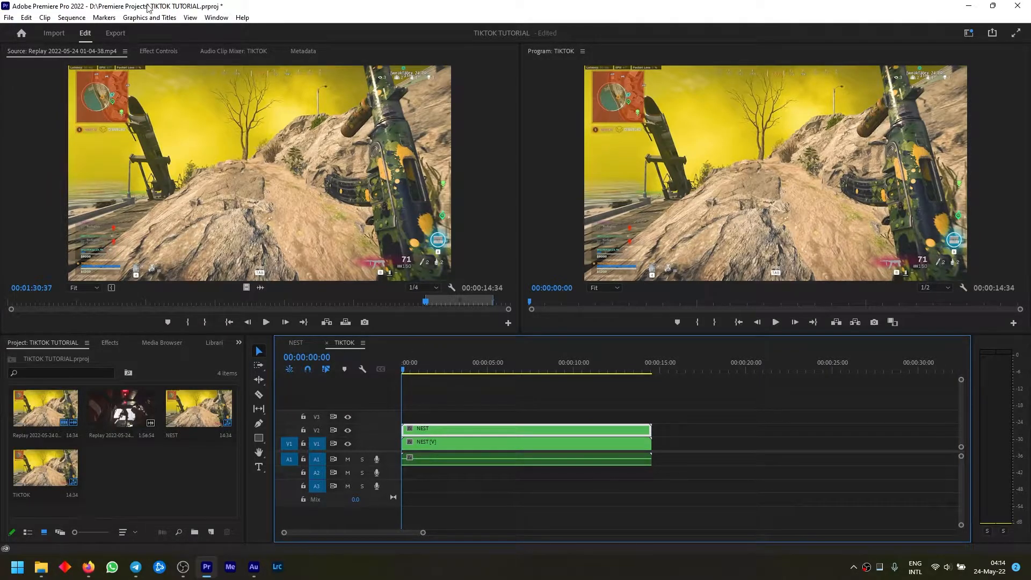
Set the TIKTOK sequence's frame size to 1080 horizontal by 1920 vertical and accept deleting its preview files
{"action": "left_click", "coordinate": [70, 17]}
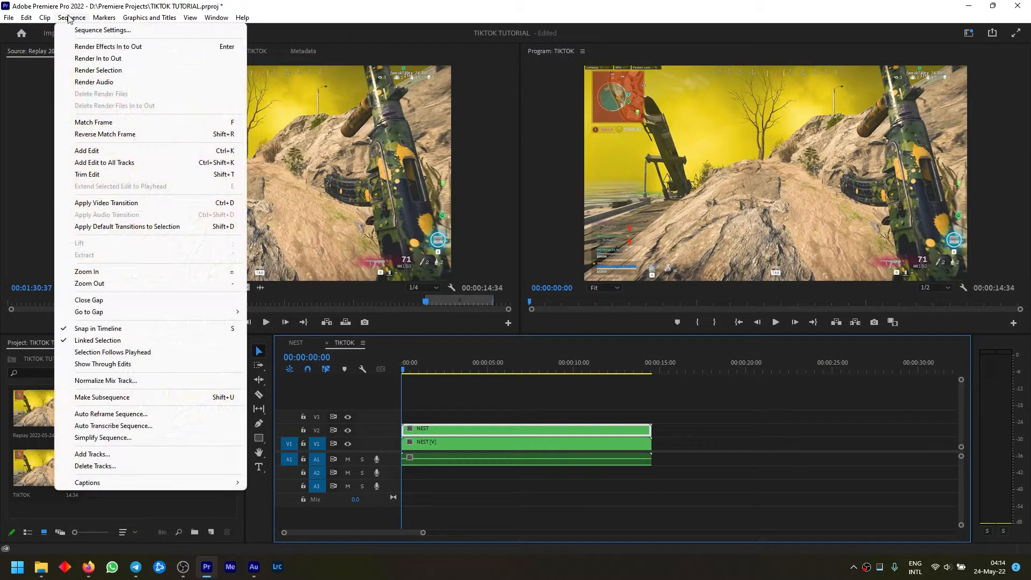
{"action": "left_click", "coordinate": [102, 30]}
{"action": "double_click", "coordinate": [462, 139]}
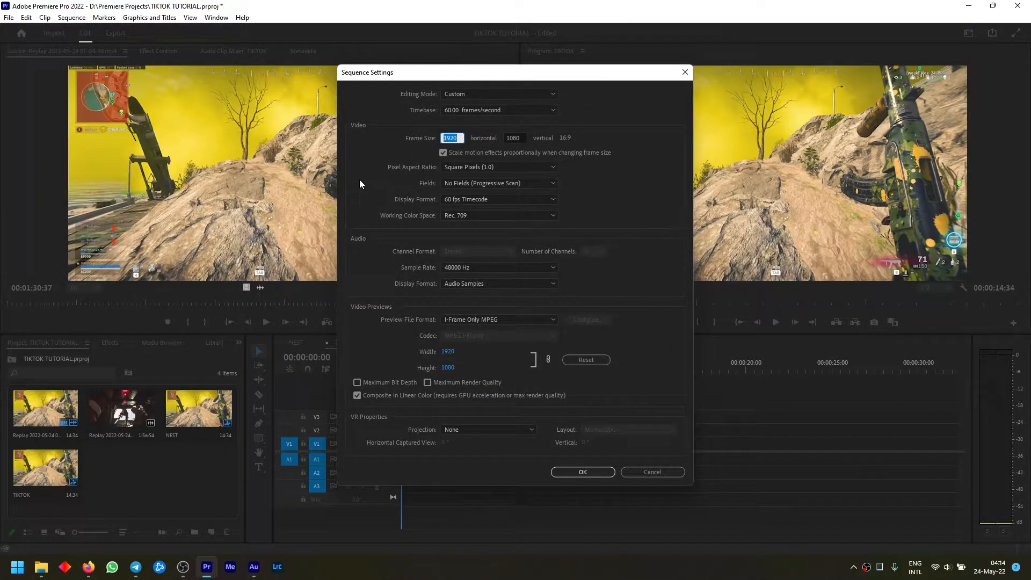
{"action": "type", "text": "1080"}
{"action": "key", "text": "Tab"}
{"action": "type", "text": "1"}
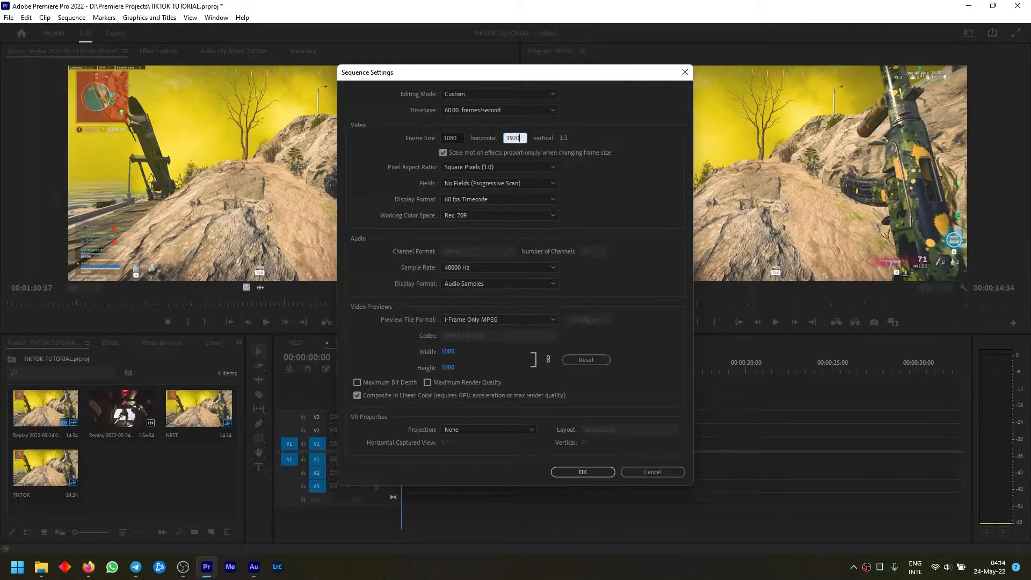
{"action": "key", "text": "Return"}
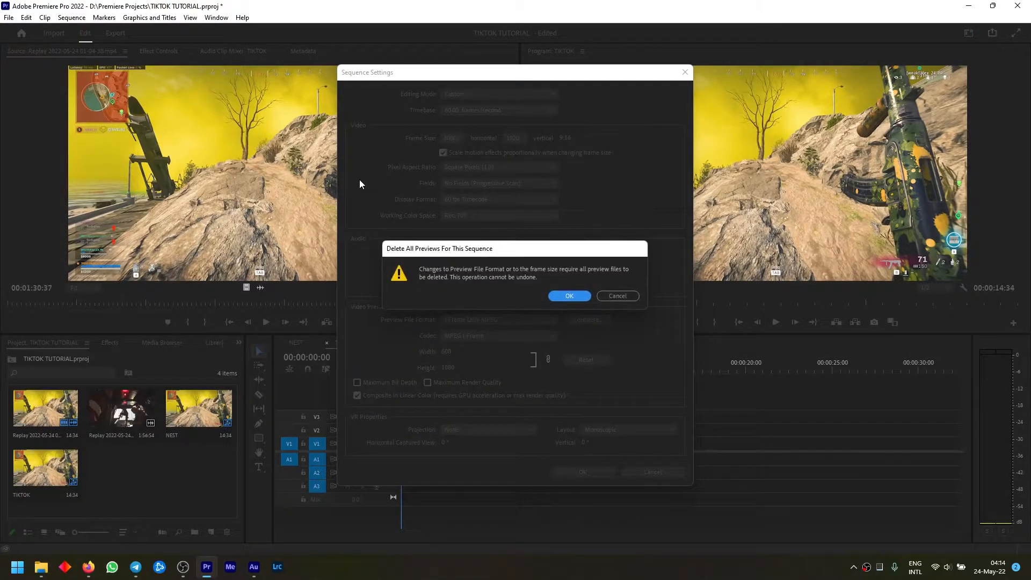
{"action": "key", "text": "Return"}
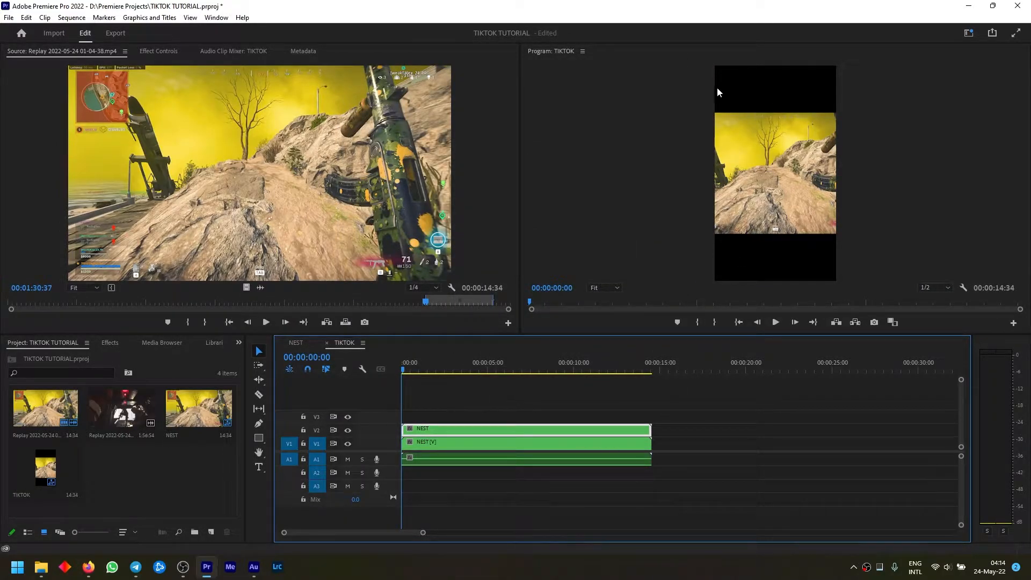
Scale the NEST clip on track V1 to 177 so that it fills the vertical frame
{"action": "left_click", "coordinate": [489, 445]}
{"action": "left_click", "coordinate": [159, 51]}
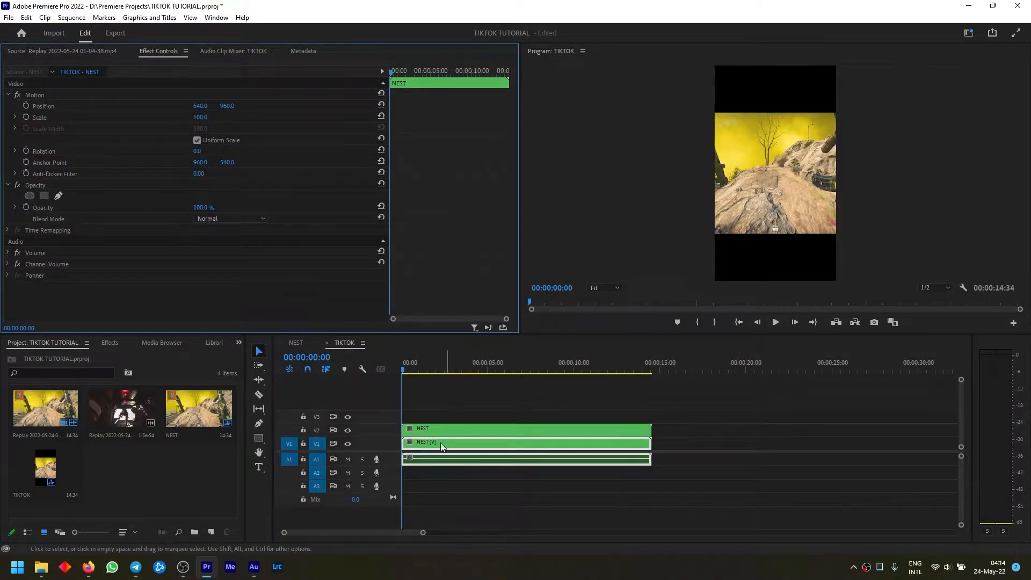
{"action": "left_click_drag", "start_coordinate": [201, 121], "coordinate": [240, 121]}
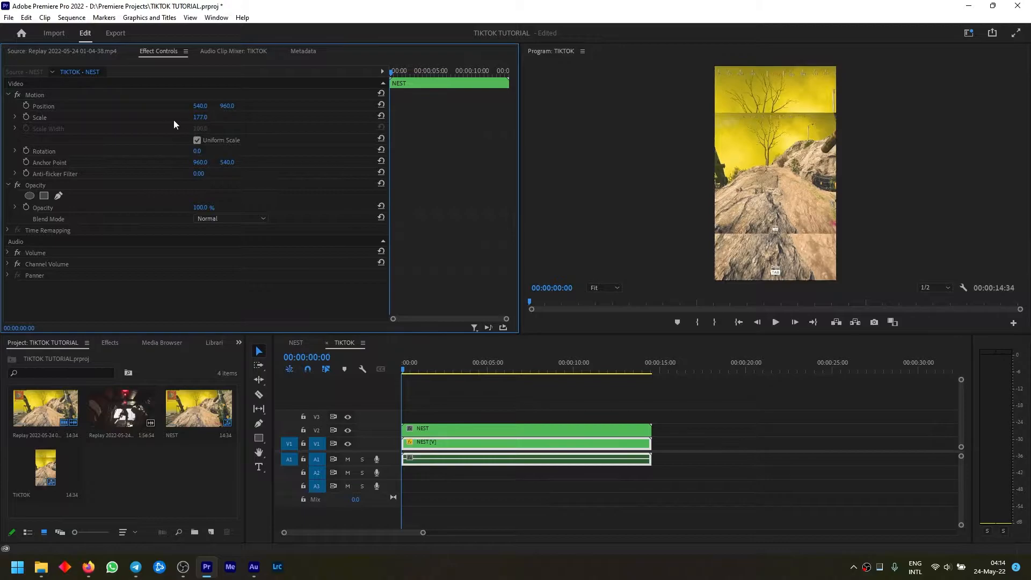
Apply the Gaussian Blur video effect to the NEST clip on track V1 and set its blurriness to 38
{"action": "left_click", "coordinate": [114, 342]}
{"action": "left_click", "coordinate": [85, 358]}
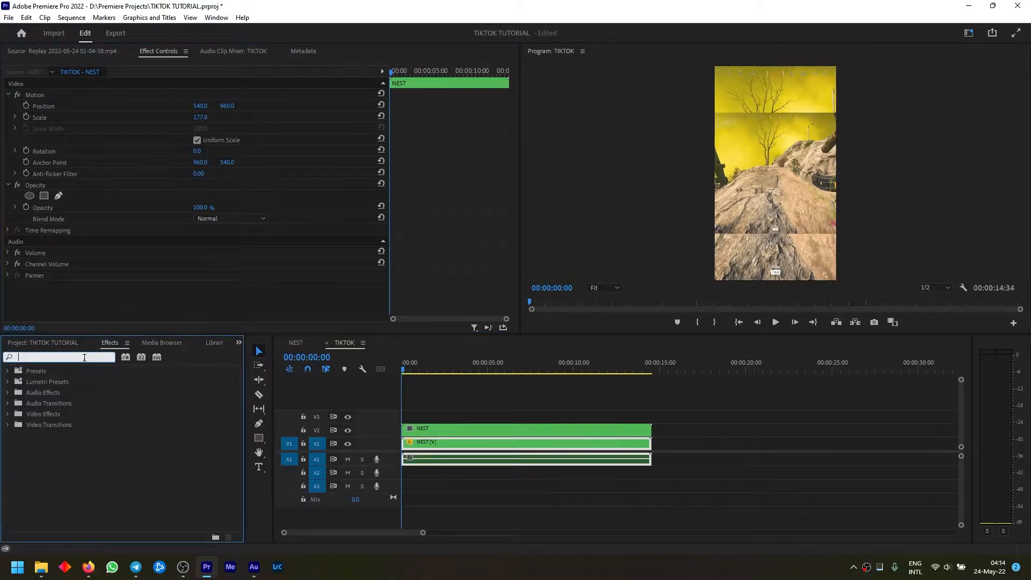
{"action": "type", "text": "gaus"}
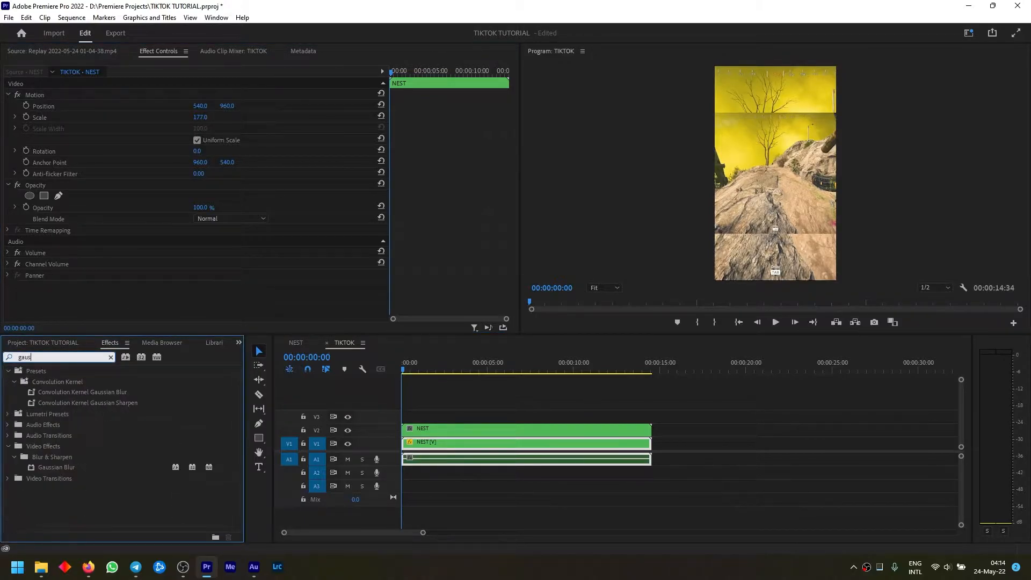
{"action": "left_click_drag", "start_coordinate": [53, 465], "coordinate": [98, 301]}
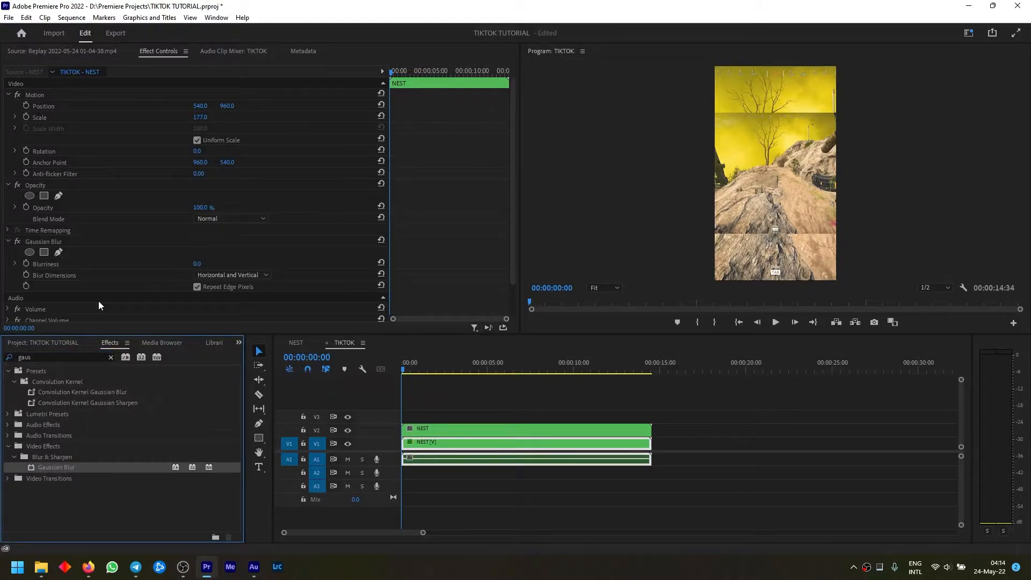
{"action": "left_click", "coordinate": [197, 265]}
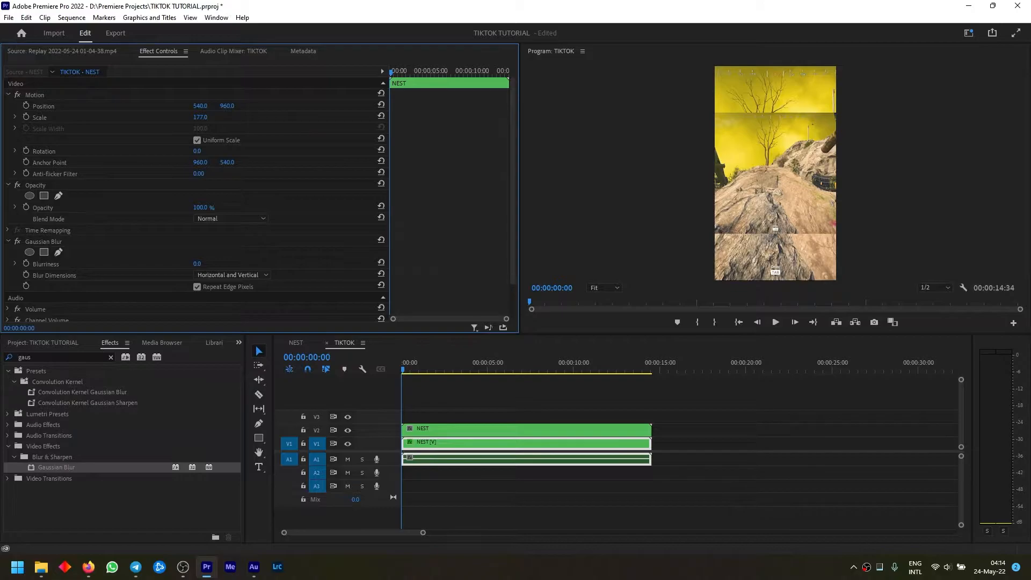
{"action": "left_click_drag", "start_coordinate": [201, 265], "coordinate": [210, 265]}
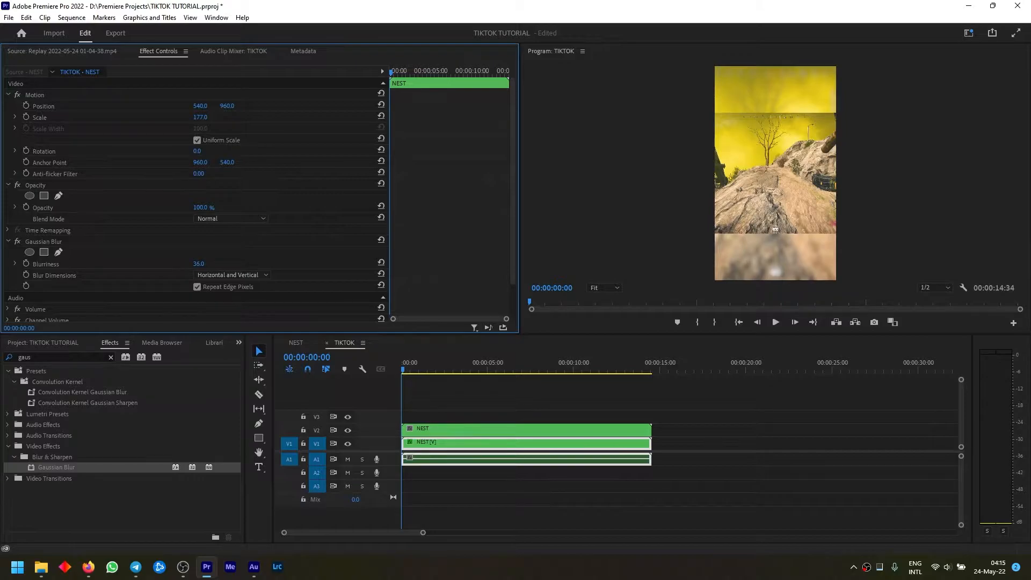
Set the scale of the NEST clip on track V2 to 120
{"action": "left_click", "coordinate": [475, 430]}
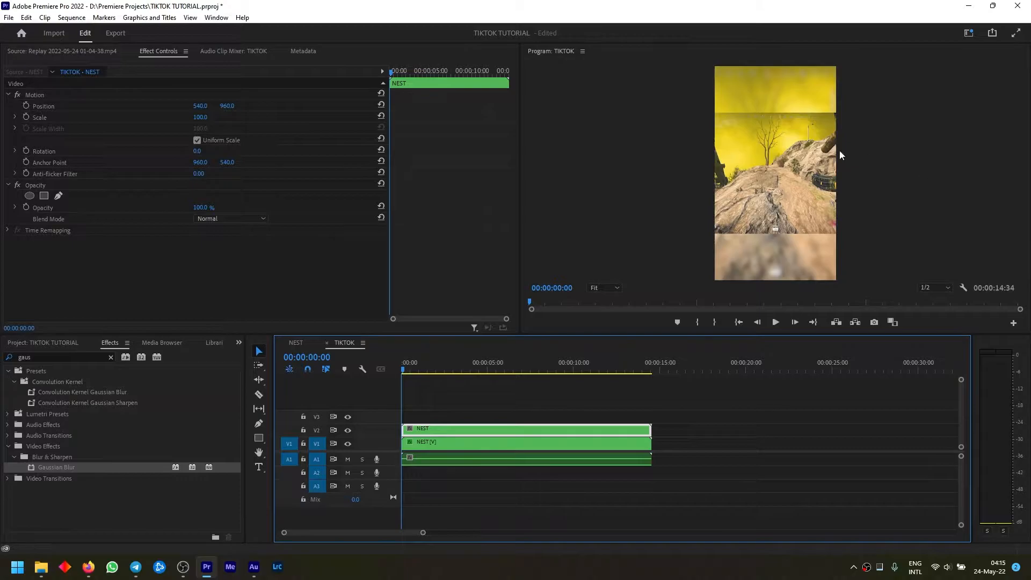
{"action": "left_click", "coordinate": [200, 116]}
{"action": "type", "text": "1"}
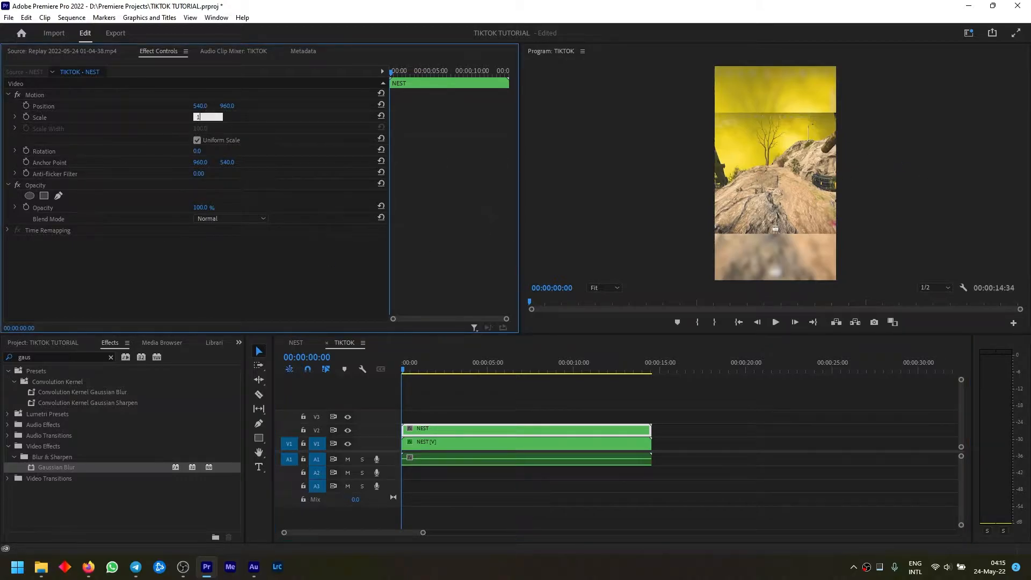
{"action": "type", "text": "20"}
{"action": "key", "text": "Return"}
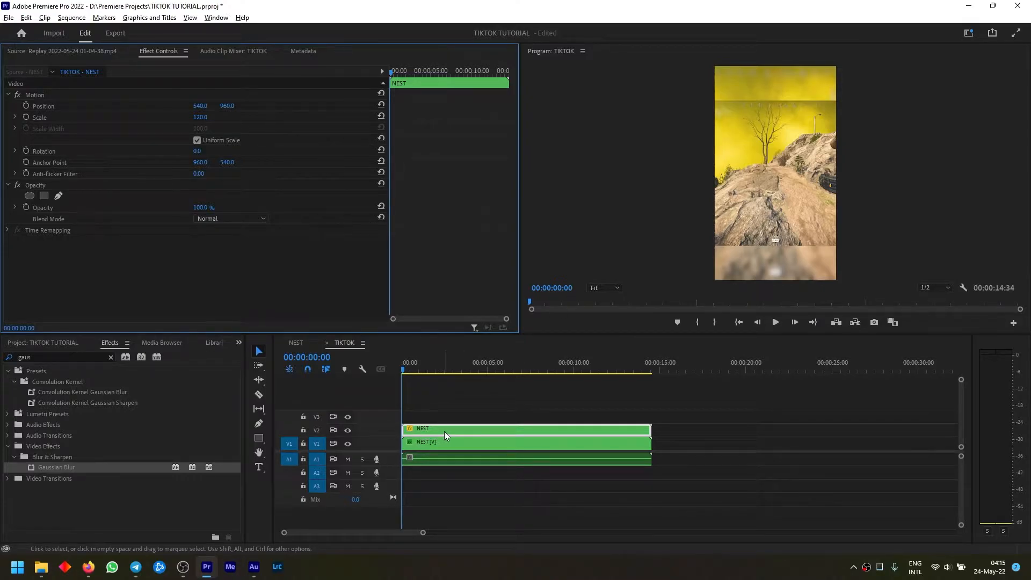
Duplicate the V2 NEST clip onto track V3 and shift the copy to about 1161, 903 to bring the left-hand game HUD into frame
{"action": "left_click_drag", "start_coordinate": [444, 431], "coordinate": [443, 418]}
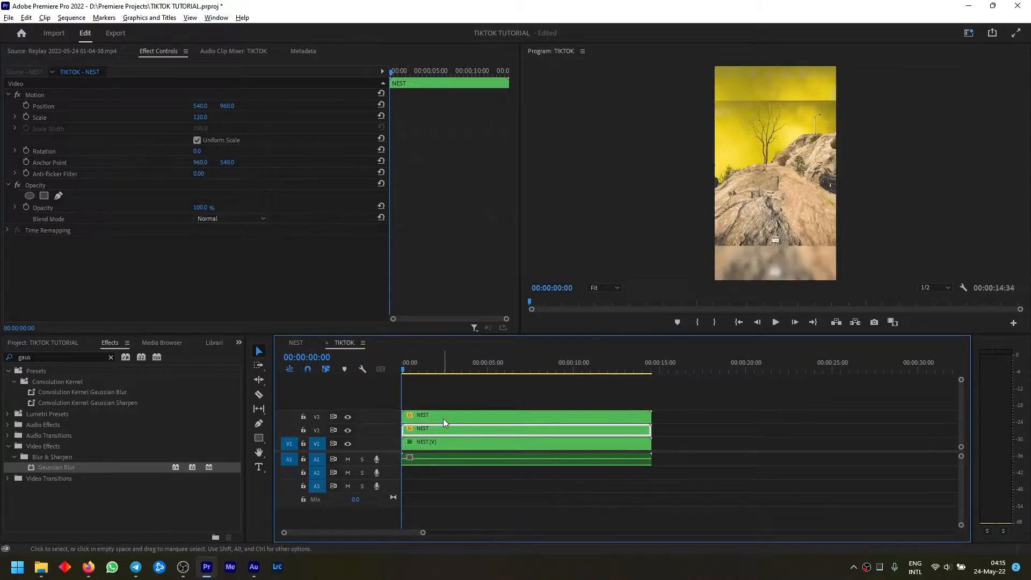
{"action": "left_click", "coordinate": [443, 418]}
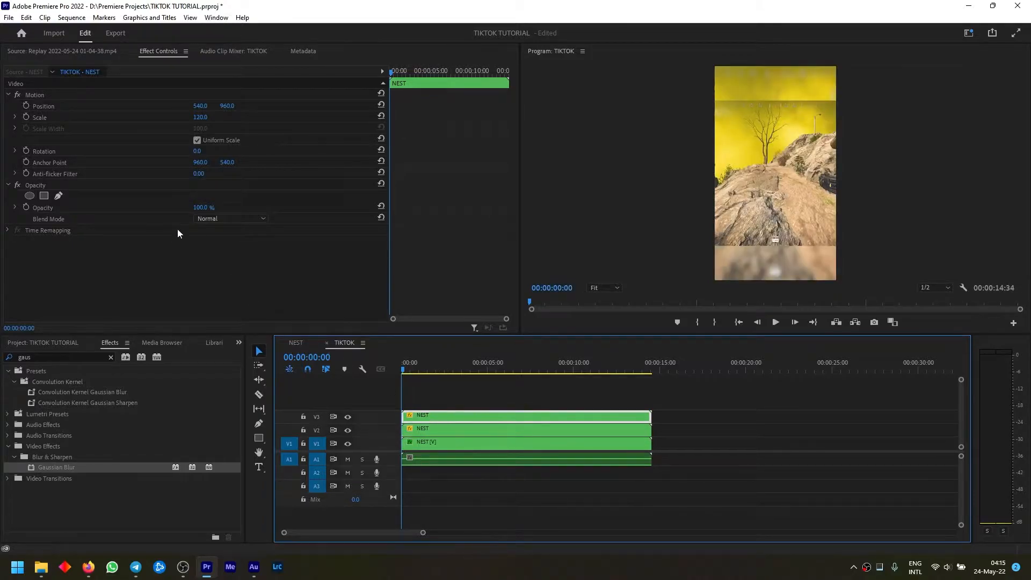
{"action": "left_click", "coordinate": [50, 105]}
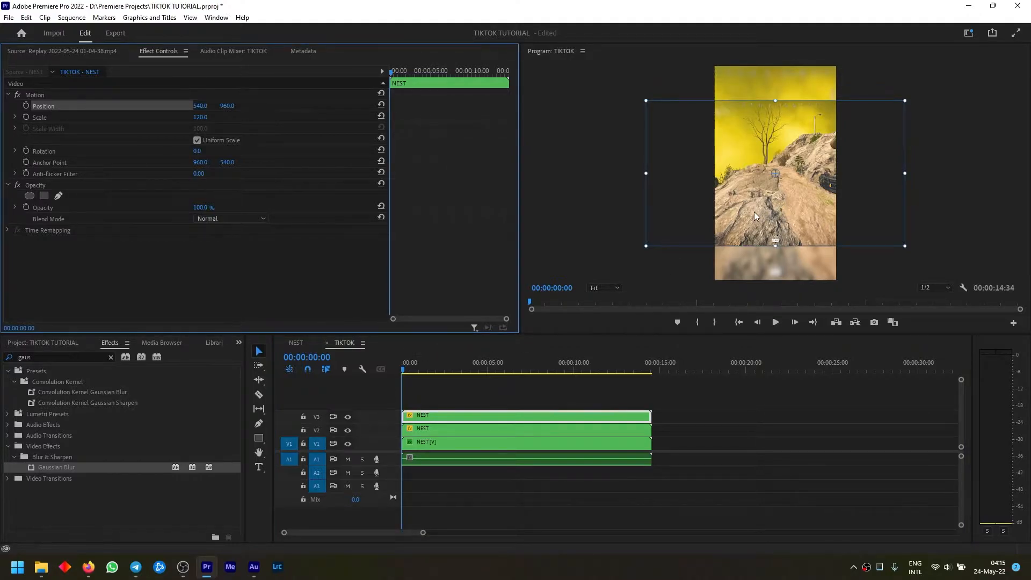
{"action": "left_click_drag", "start_coordinate": [752, 212], "coordinate": [820, 202]}
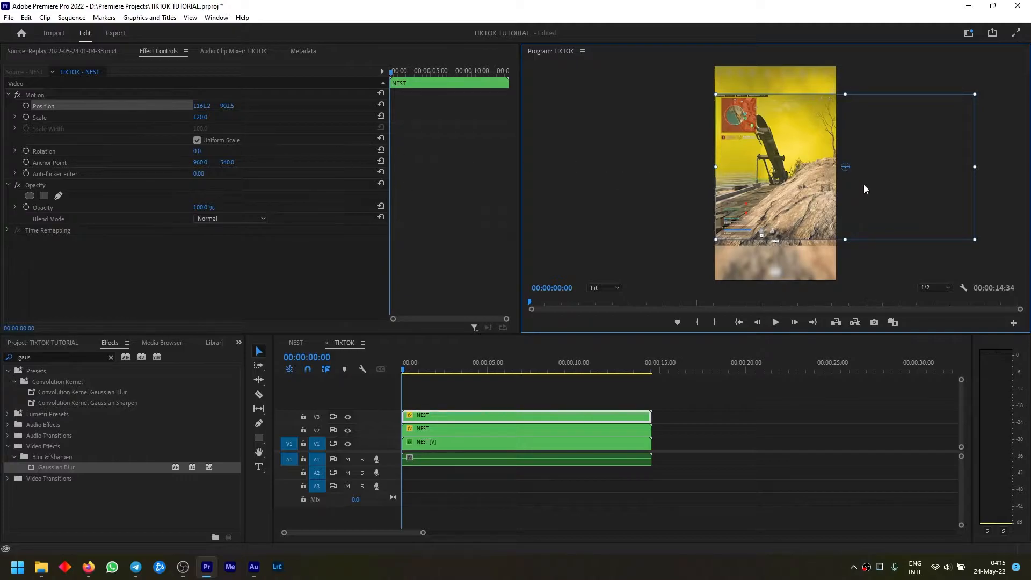
{"action": "left_click", "coordinate": [199, 117]}
{"action": "mouse_move", "coordinate": [200, 117]}
{"action": "left_mouse_down"}
{"action": "mouse_move", "coordinate": [181, 117]}
{"action": "mouse_move", "coordinate": [226, 117]}
{"action": "mouse_move", "coordinate": [203, 117]}
{"action": "left_mouse_up"}
{"action": "key", "text": "ctrl+z"}
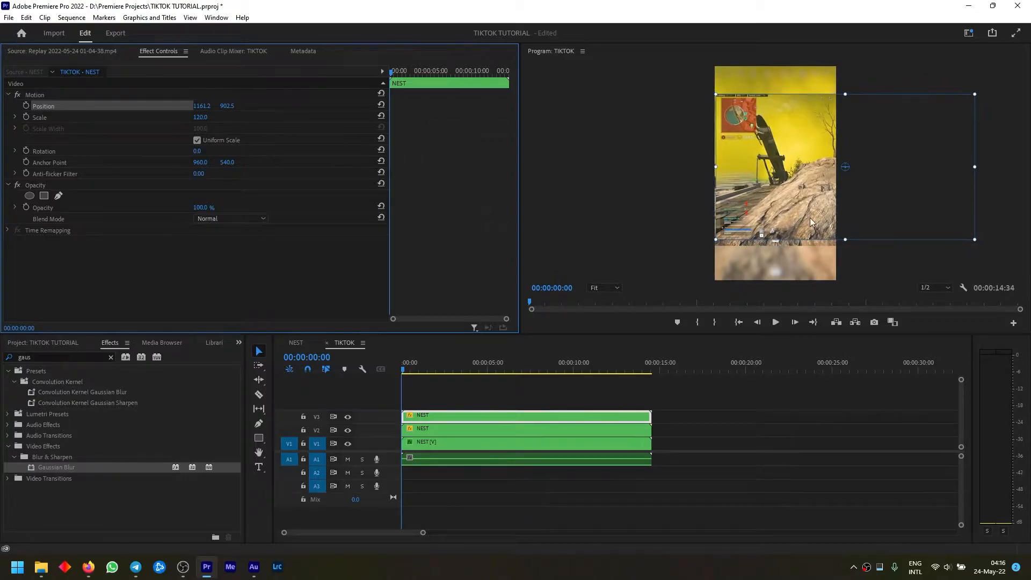
Place the V3 clip's anchor point on the health bar and enlarge the clip to scale 297, positioned at about 487, 1202
{"action": "left_click_drag", "start_coordinate": [846, 168], "coordinate": [739, 234]}
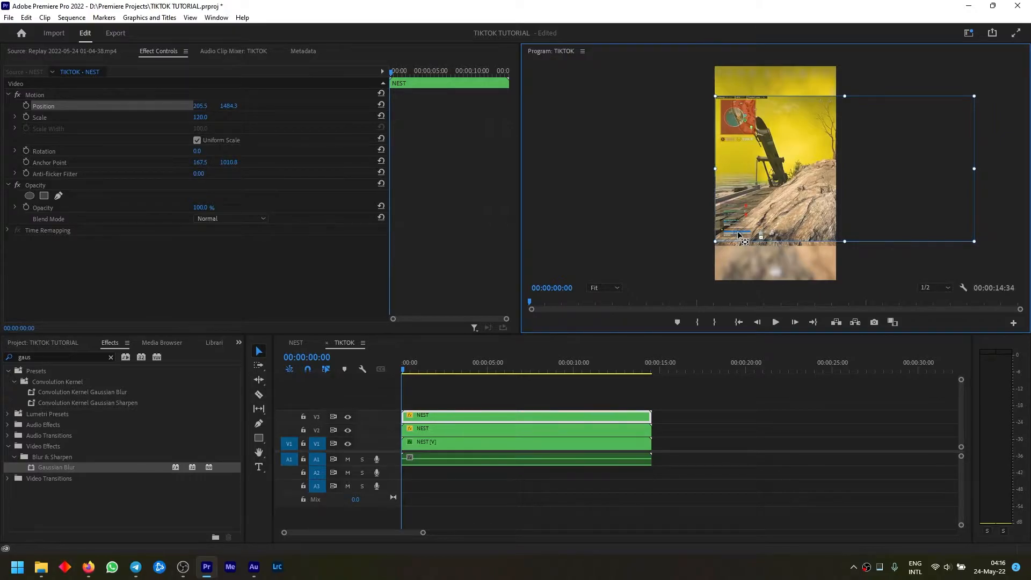
{"action": "left_click", "coordinate": [201, 119]}
{"action": "left_click_drag", "start_coordinate": [200, 119], "coordinate": [209, 119]}
{"action": "left_click_drag", "start_coordinate": [806, 170], "coordinate": [841, 141]}
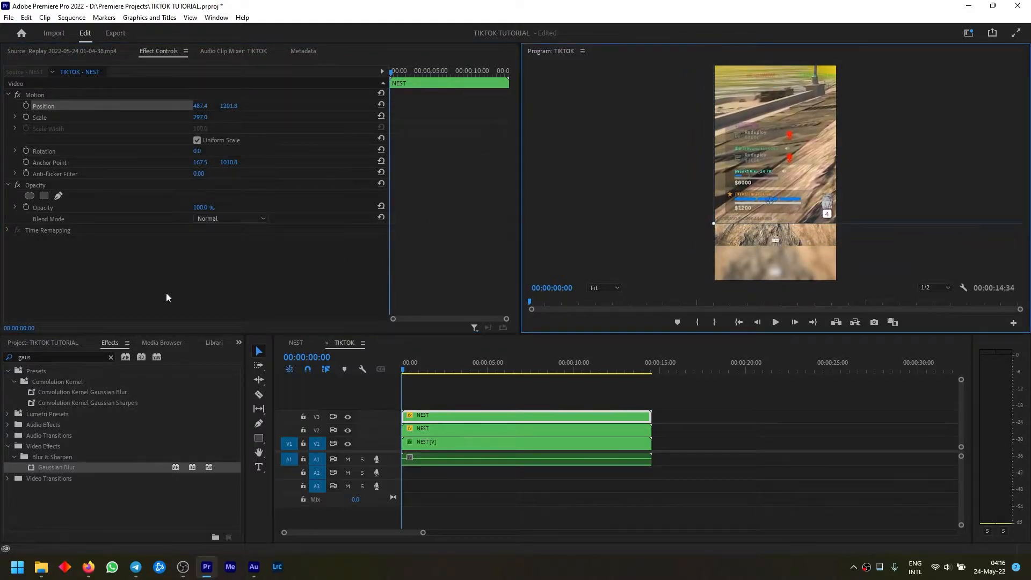
Find the Crop video effect and apply it to the NEST clip on track V3
{"action": "left_click", "coordinate": [111, 357]}
{"action": "left_click", "coordinate": [96, 357]}
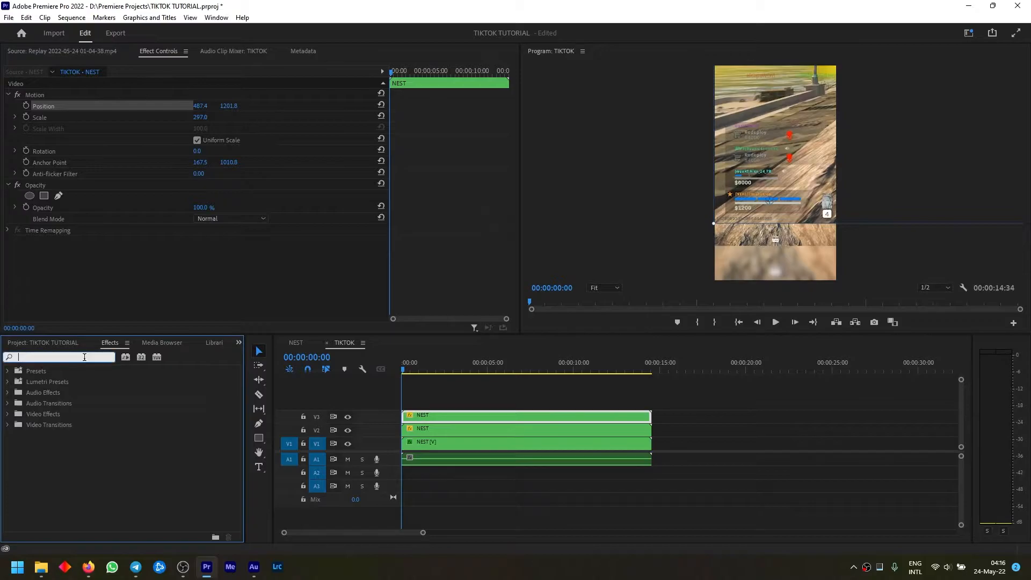
{"action": "type", "text": "crop"}
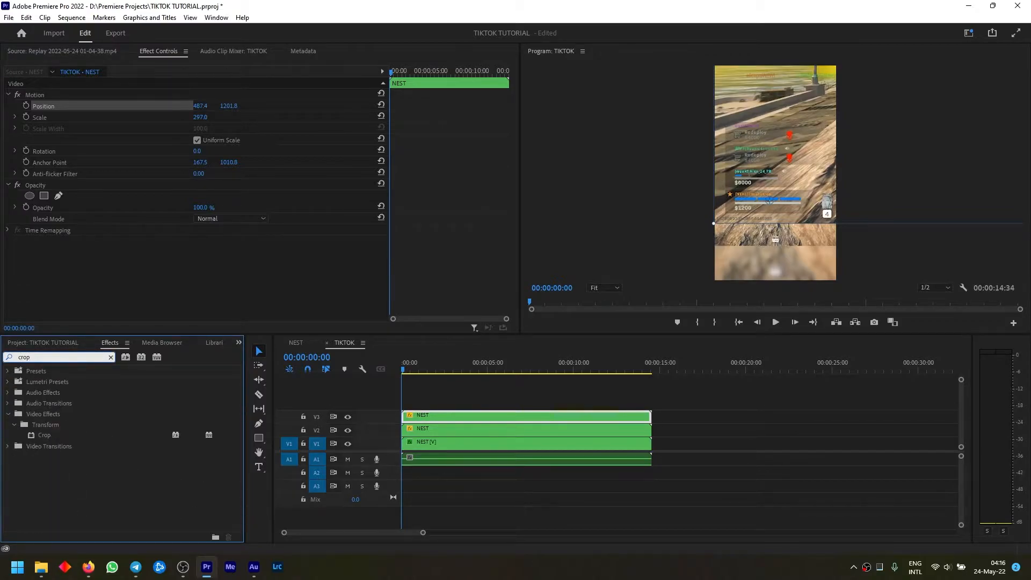
{"action": "left_click_drag", "start_coordinate": [46, 435], "coordinate": [76, 249]}
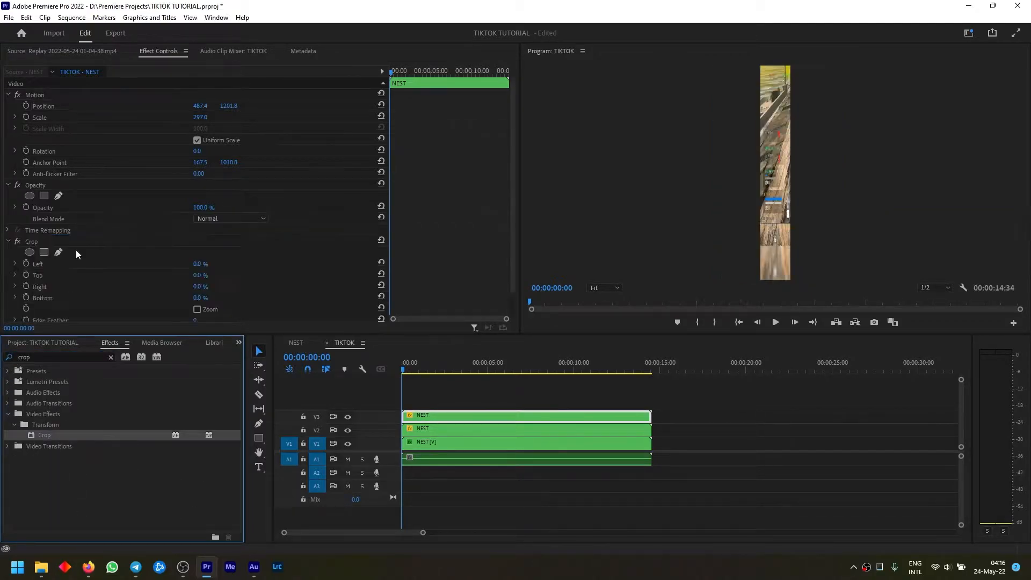
Crop the V3 clip by 4.8% from the bottom and 86.1% from the right, up to the edges of the health bar
{"action": "scroll", "coordinate": [78, 260], "scroll_direction": "down", "scroll_amount": 1}
{"action": "left_click", "coordinate": [14, 269]}
{"action": "left_click", "coordinate": [15, 258]}
{"action": "left_click", "coordinate": [14, 247]}
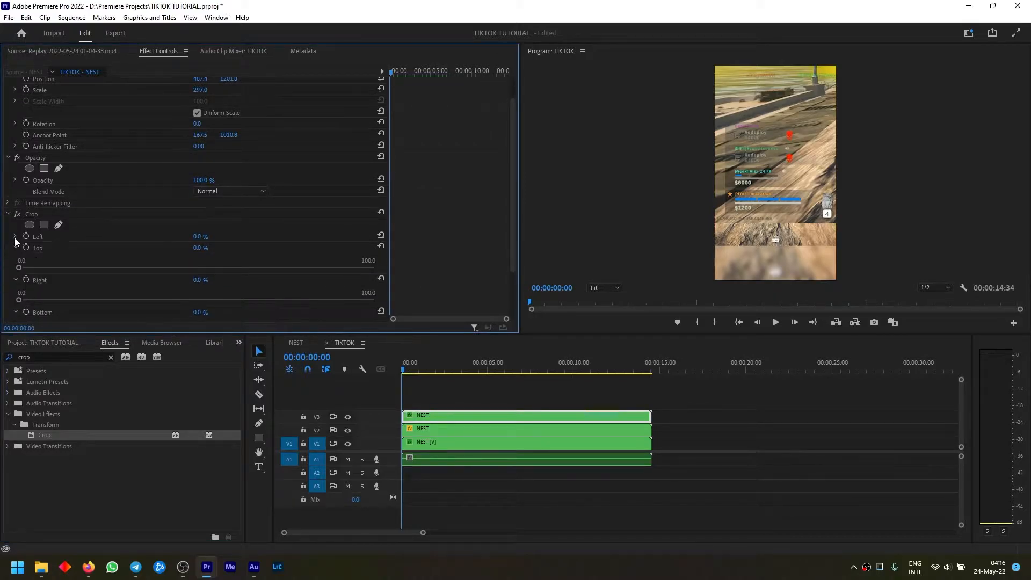
{"action": "left_click", "coordinate": [14, 237]}
{"action": "scroll", "coordinate": [114, 265], "scroll_direction": "down", "scroll_amount": 3}
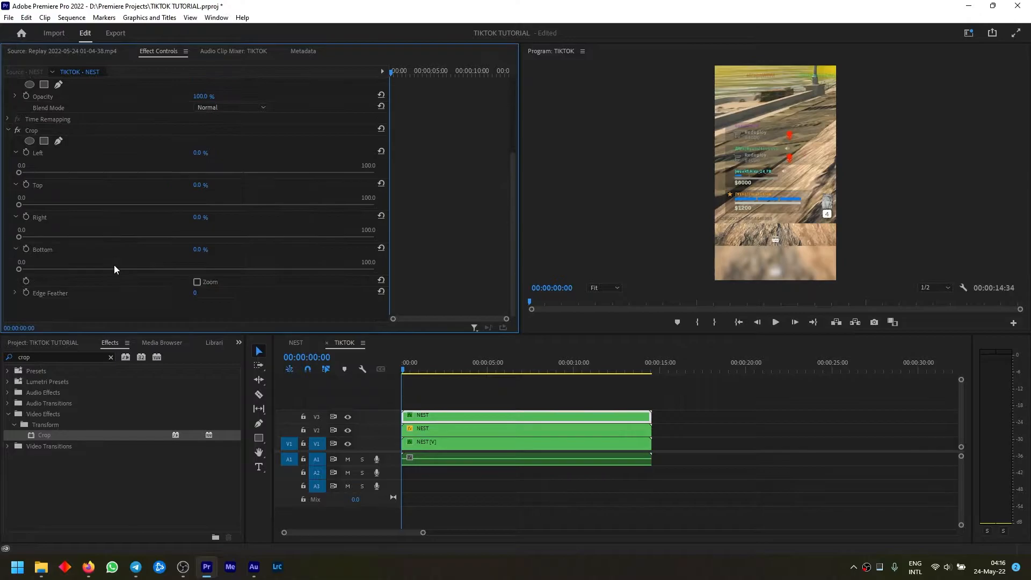
{"action": "left_click_drag", "start_coordinate": [18, 268], "coordinate": [35, 256]}
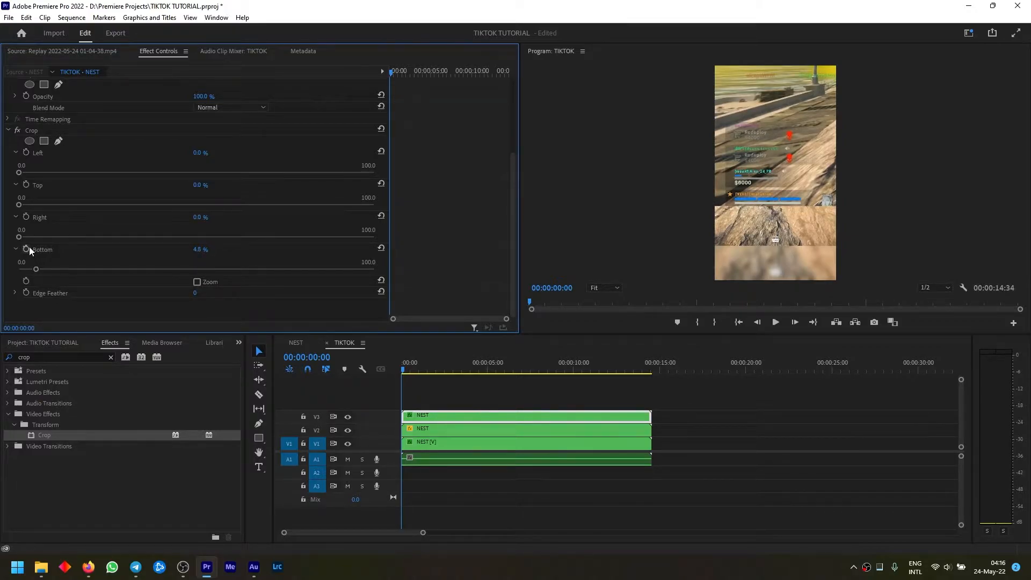
{"action": "left_click_drag", "start_coordinate": [18, 235], "coordinate": [69, 240]}
{"action": "left_click_drag", "start_coordinate": [264, 267], "coordinate": [324, 269]}
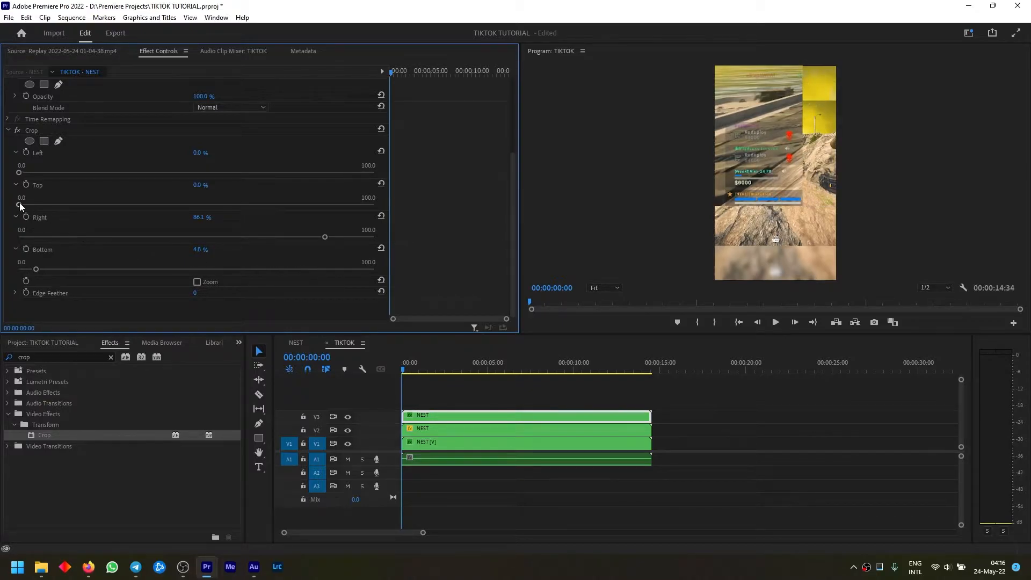
Crop the V3 clip by 92.6% from the top and trim its left side slightly to isolate the health bar
{"action": "left_click_drag", "start_coordinate": [20, 206], "coordinate": [142, 222]}
{"action": "left_click_drag", "start_coordinate": [216, 233], "coordinate": [347, 250]}
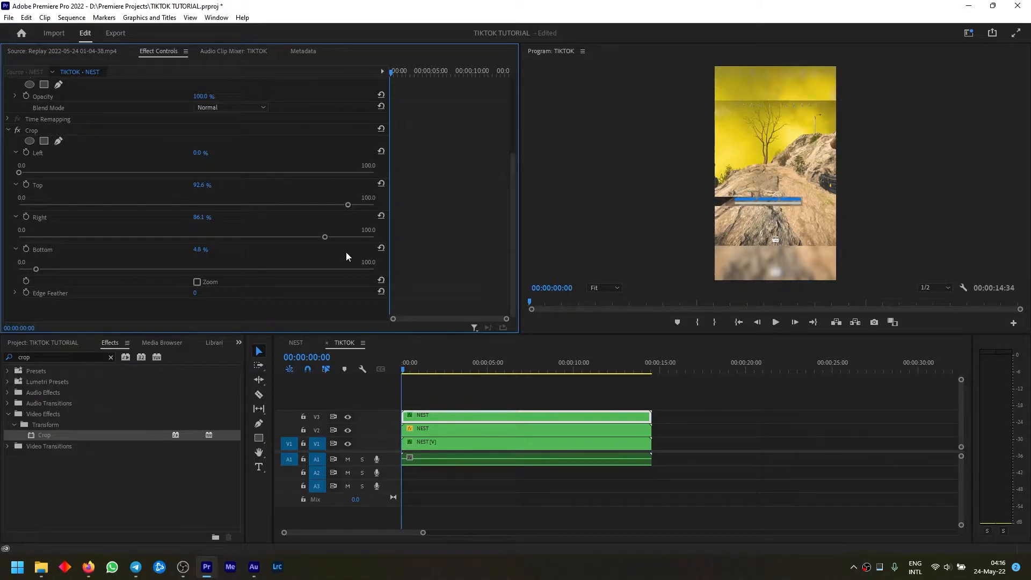
{"action": "left_click_drag", "start_coordinate": [20, 169], "coordinate": [27, 164]}
{"action": "left_click", "coordinate": [8, 132]}
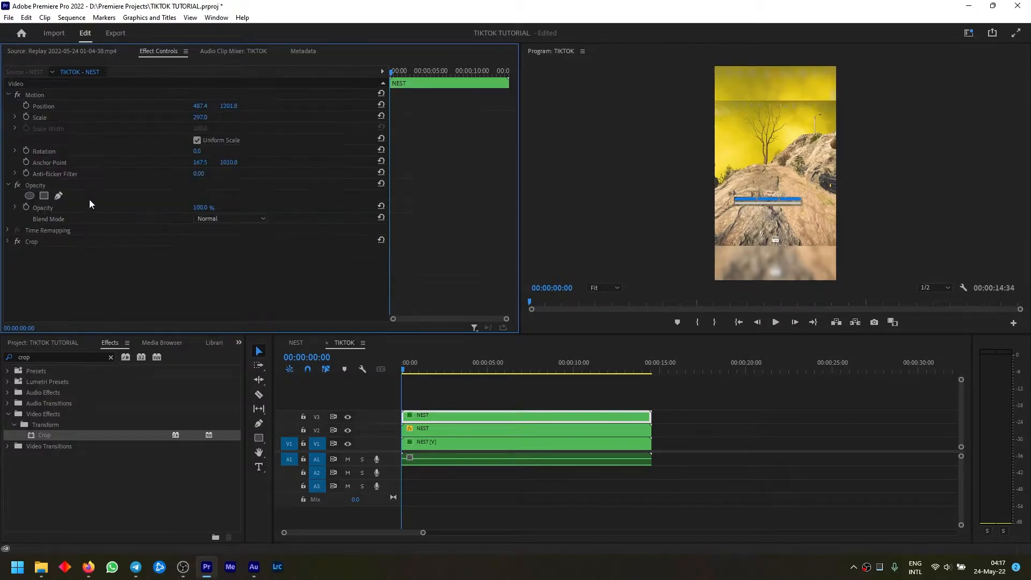
Rotate the cropped health bar on track V3 to 270° and move it to the frame's left edge, at about 48, 948
{"action": "left_click", "coordinate": [200, 151]}
{"action": "type", "text": "270"}
{"action": "key", "text": "Return"}
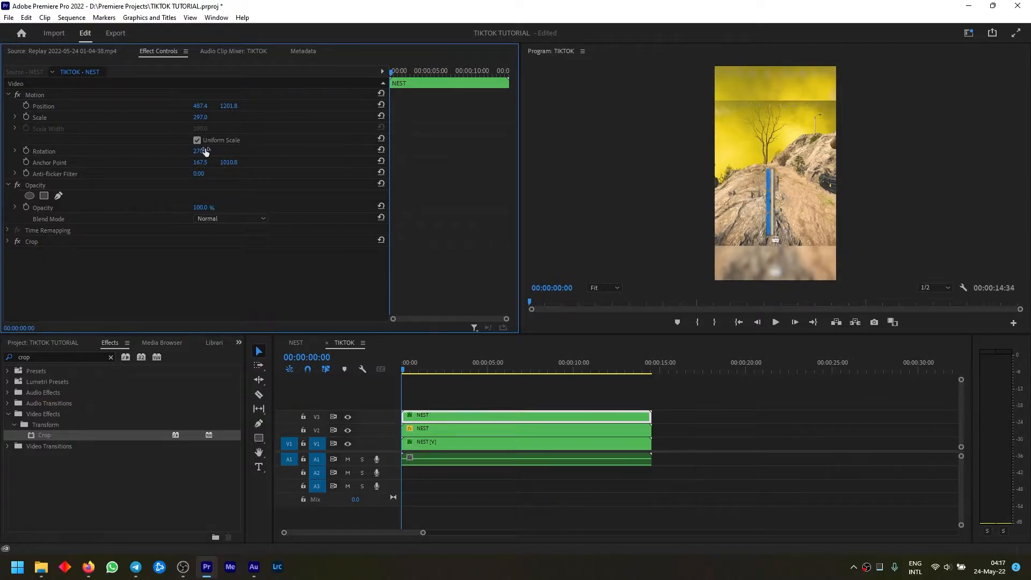
{"action": "left_click", "coordinate": [43, 106]}
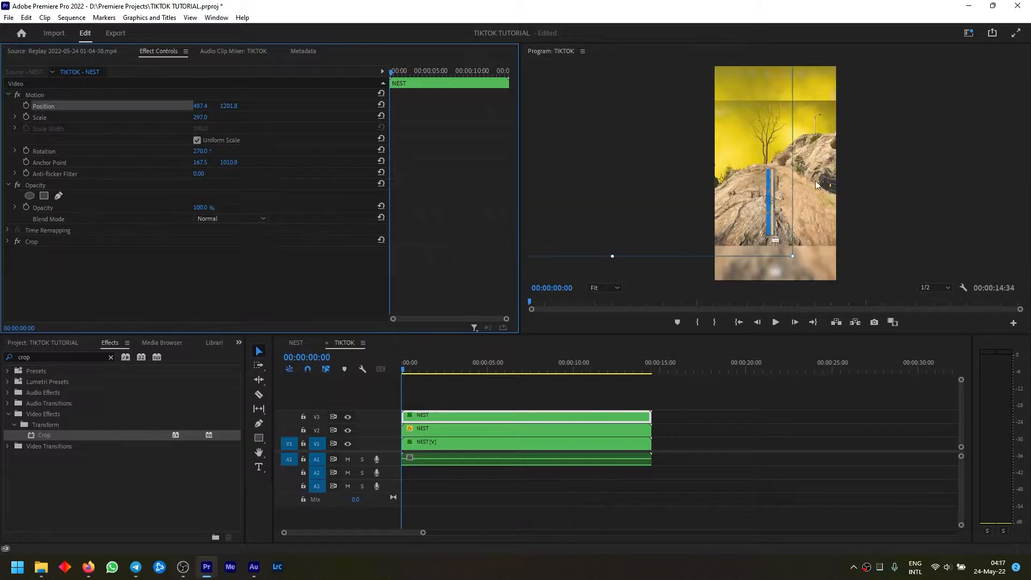
{"action": "left_click_drag", "start_coordinate": [772, 213], "coordinate": [722, 183]}
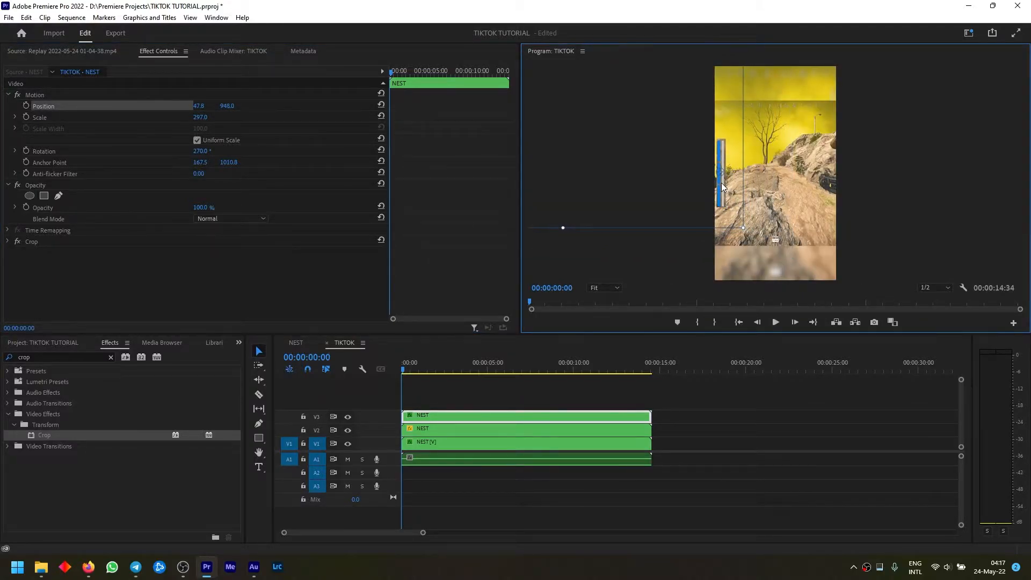
Set the opacity of the health bar clip on track V3 to 80%
{"action": "left_click", "coordinate": [207, 206]}
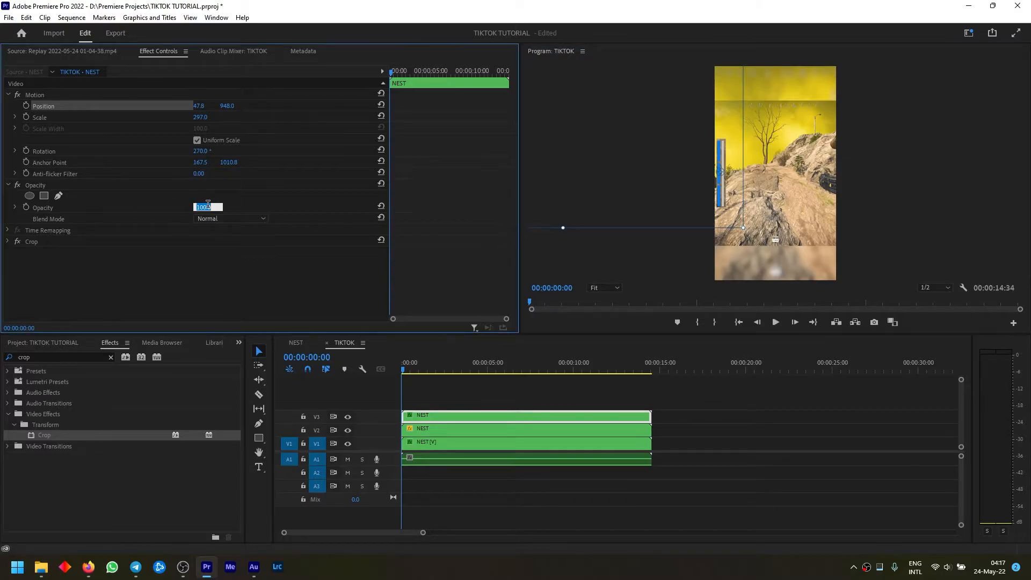
{"action": "type", "text": "80"}
{"action": "key", "text": "Return"}
{"action": "left_click", "coordinate": [666, 268]}
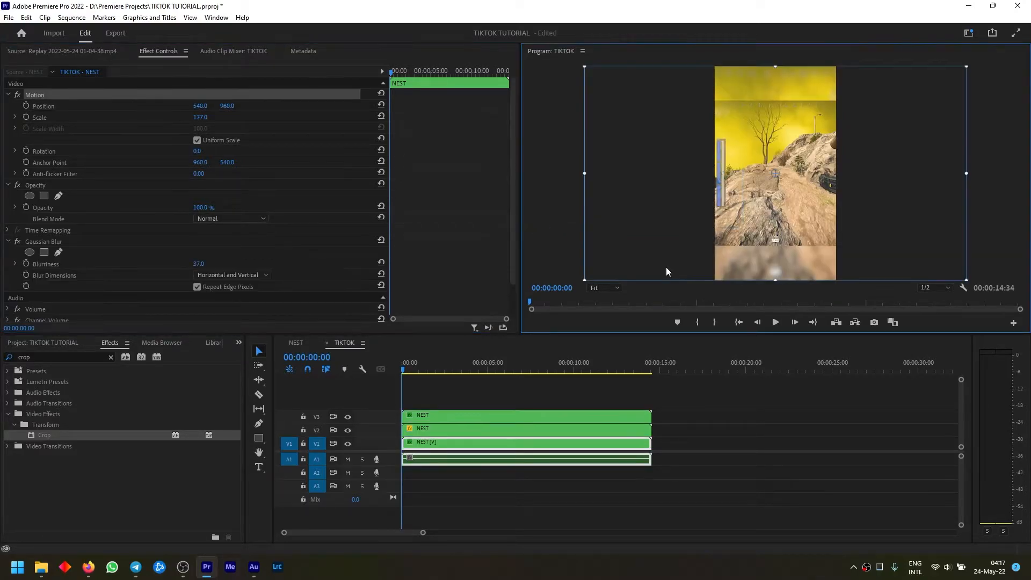
{"action": "left_click", "coordinate": [533, 248]}
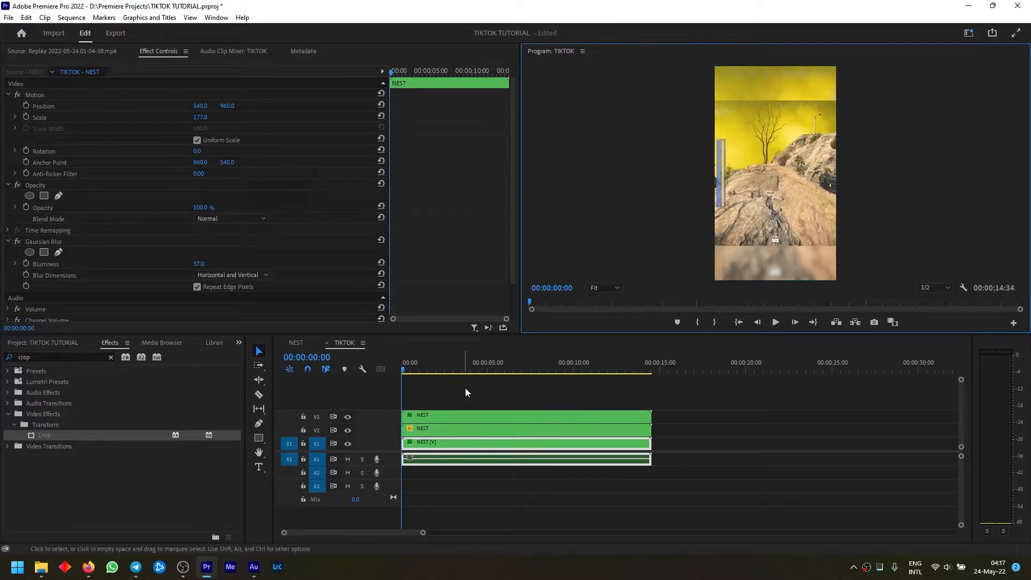
Duplicate the NEST clip from track V2 onto a new track V4 above the health bar clip
{"action": "left_click", "coordinate": [482, 431]}
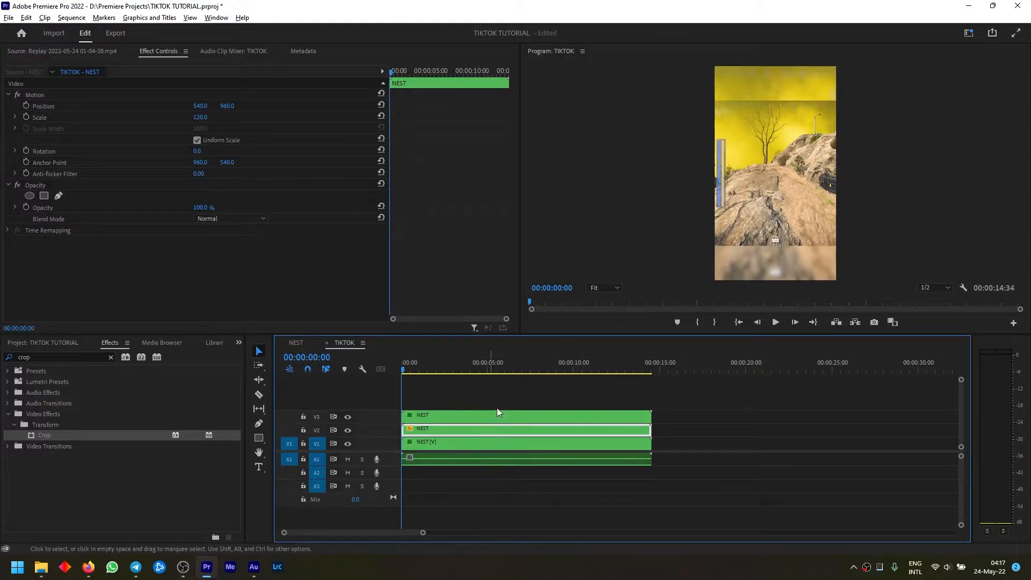
{"action": "left_click", "coordinate": [613, 234]}
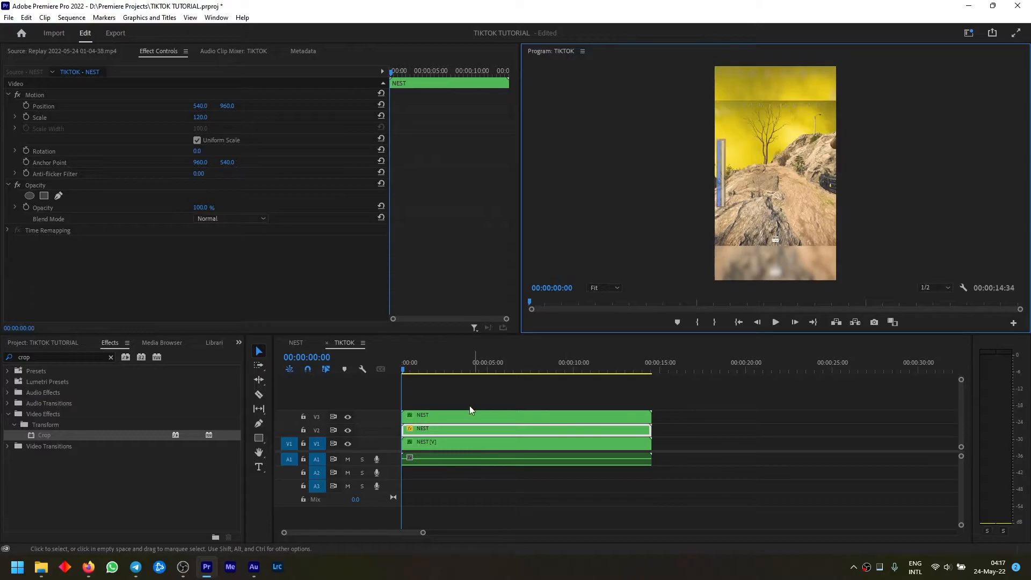
{"action": "left_click_drag", "start_coordinate": [457, 428], "coordinate": [455, 402]}
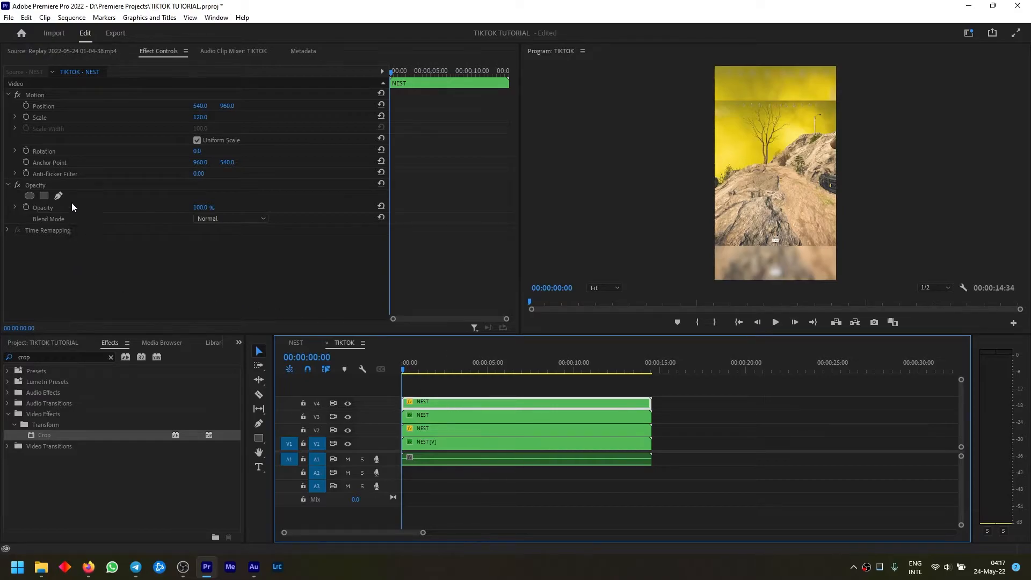
Shift the V4 clip to about 91, 860 so the ammo counter is in frame, and place its anchor point on the counter
{"action": "left_click", "coordinate": [53, 105]}
{"action": "left_click_drag", "start_coordinate": [819, 211], "coordinate": [773, 201]}
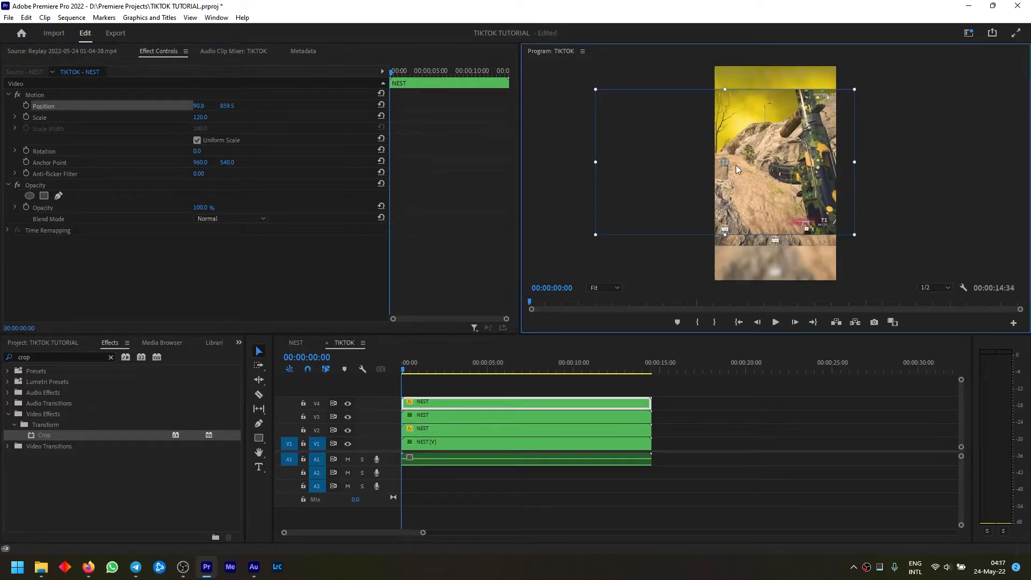
{"action": "left_click_drag", "start_coordinate": [725, 163], "coordinate": [824, 223]}
Apply the Crop effect to the V4 clip and isolate the ammo counter with left 85.2%, top 87.3%, right 9.2% and bottom 4.7%
{"action": "left_click_drag", "start_coordinate": [44, 435], "coordinate": [88, 283]}
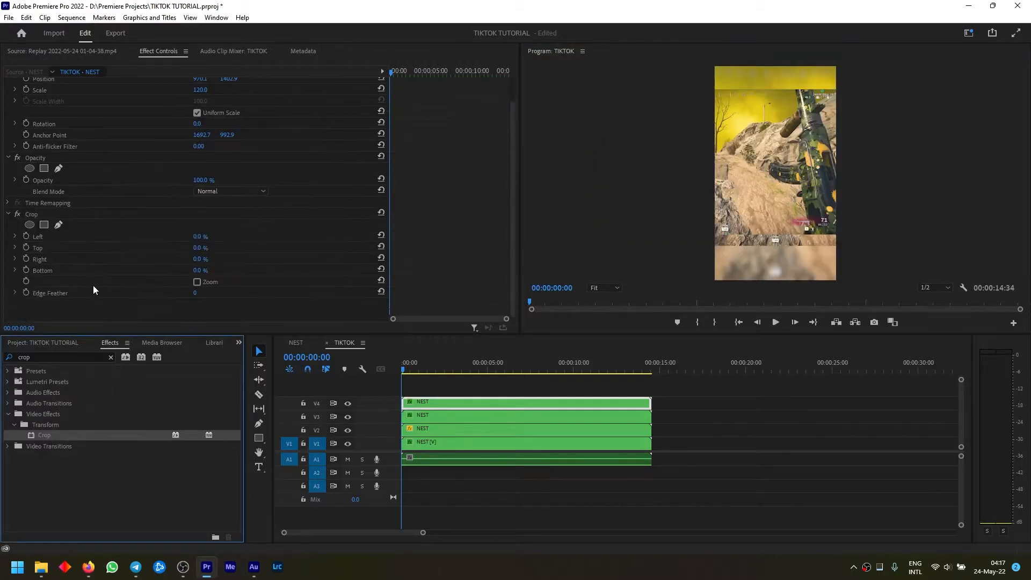
{"action": "left_click", "coordinate": [15, 271]}
{"action": "left_click", "coordinate": [14, 259]}
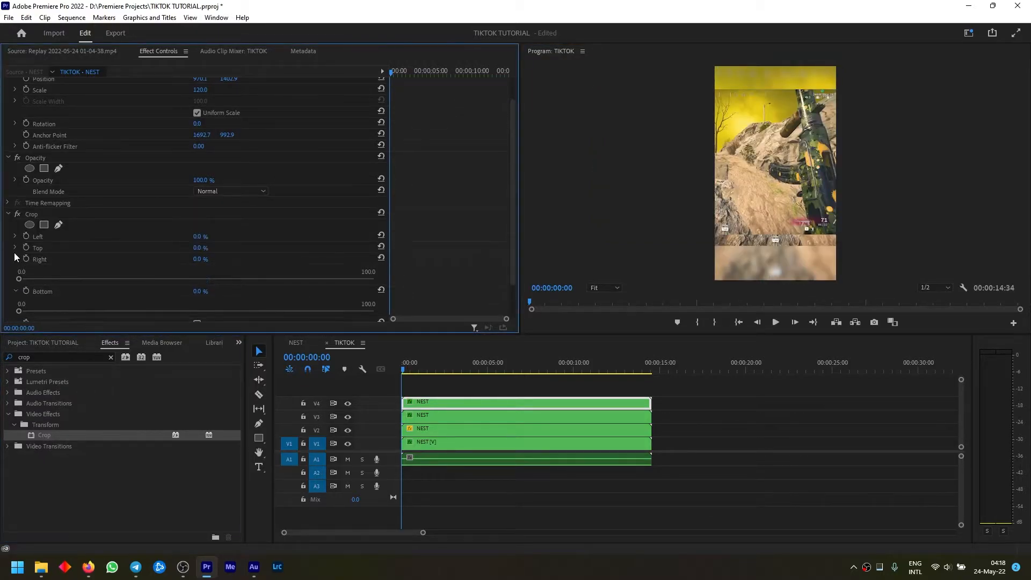
{"action": "left_click", "coordinate": [13, 247]}
{"action": "left_click", "coordinate": [14, 237]}
{"action": "scroll", "coordinate": [14, 237], "scroll_direction": "down", "scroll_amount": 3}
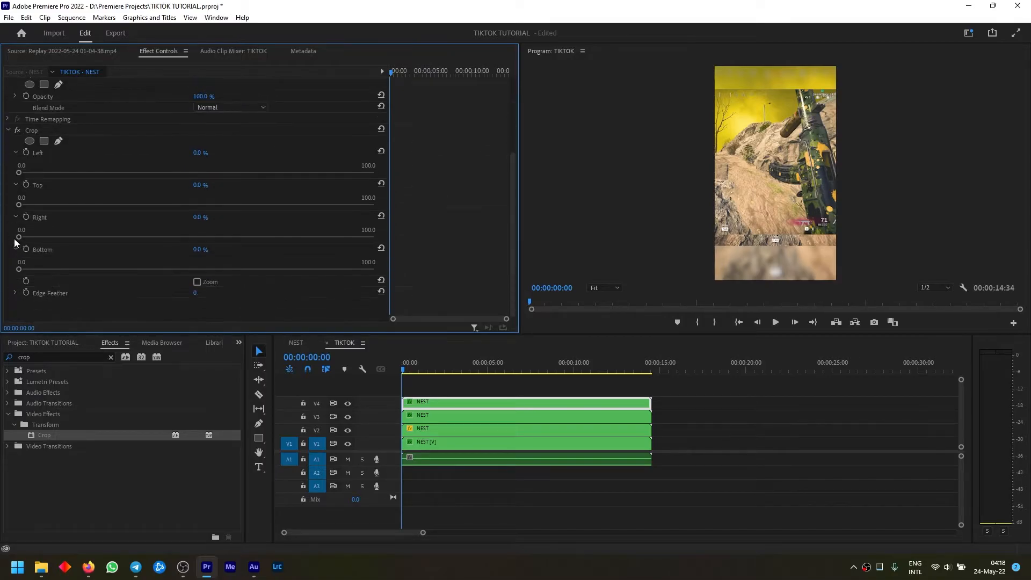
{"action": "left_click_drag", "start_coordinate": [16, 270], "coordinate": [50, 238]}
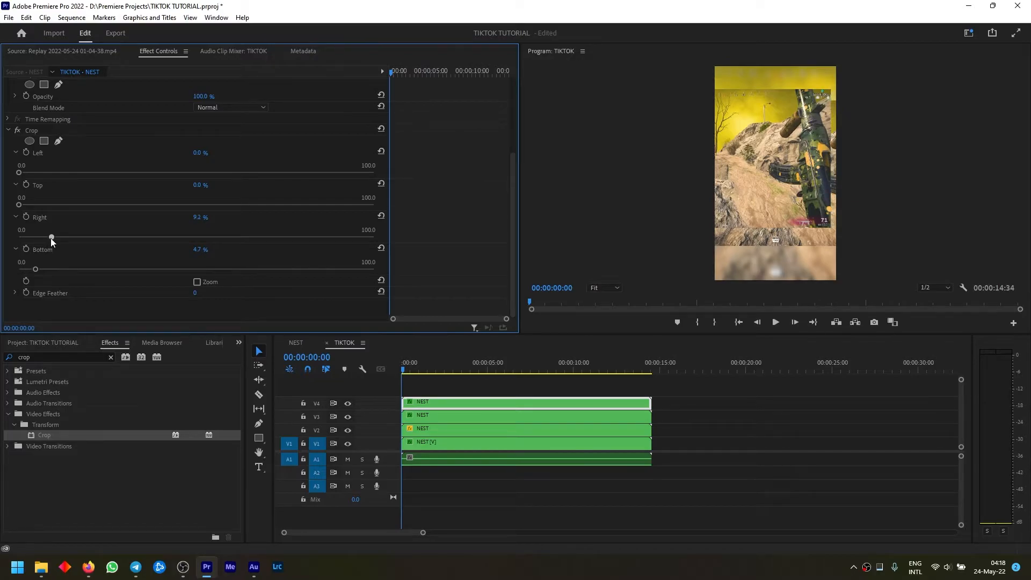
{"action": "left_click_drag", "start_coordinate": [19, 202], "coordinate": [327, 256]}
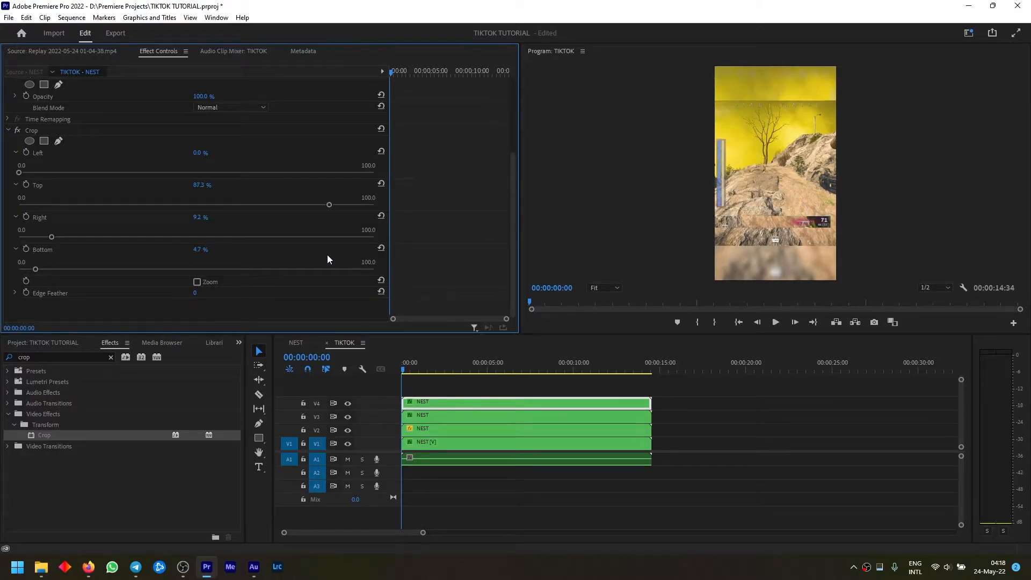
{"action": "left_click_drag", "start_coordinate": [18, 171], "coordinate": [320, 220]}
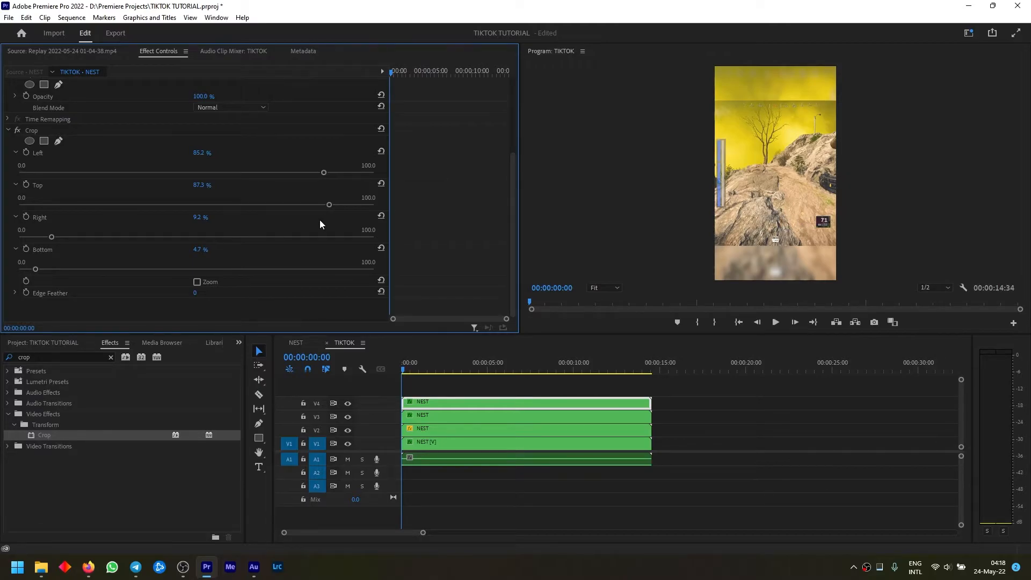
Move the cropped ammo counter clip on track V4 to just above the health bar
{"action": "left_click", "coordinate": [8, 130]}
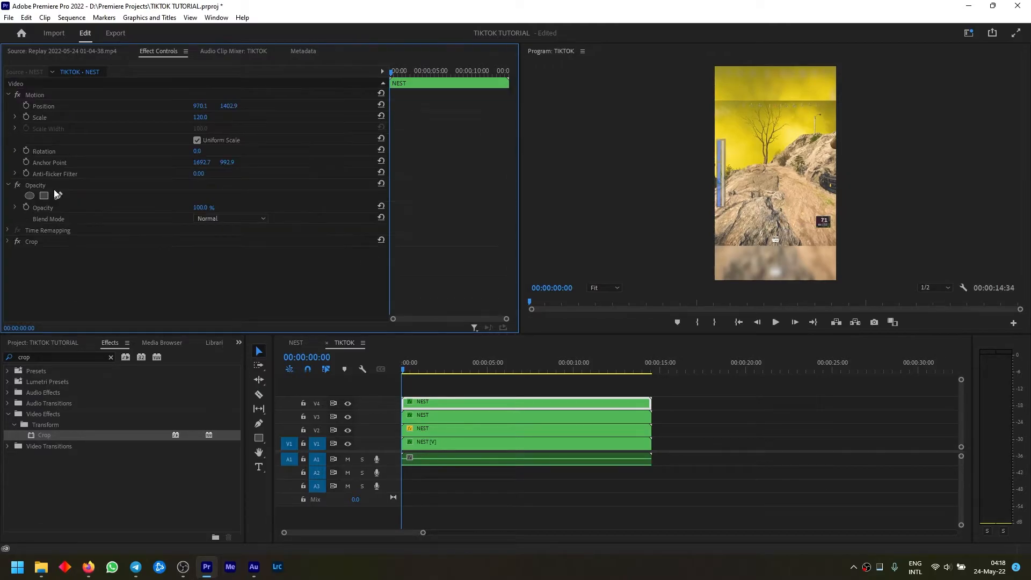
{"action": "left_click", "coordinate": [52, 105]}
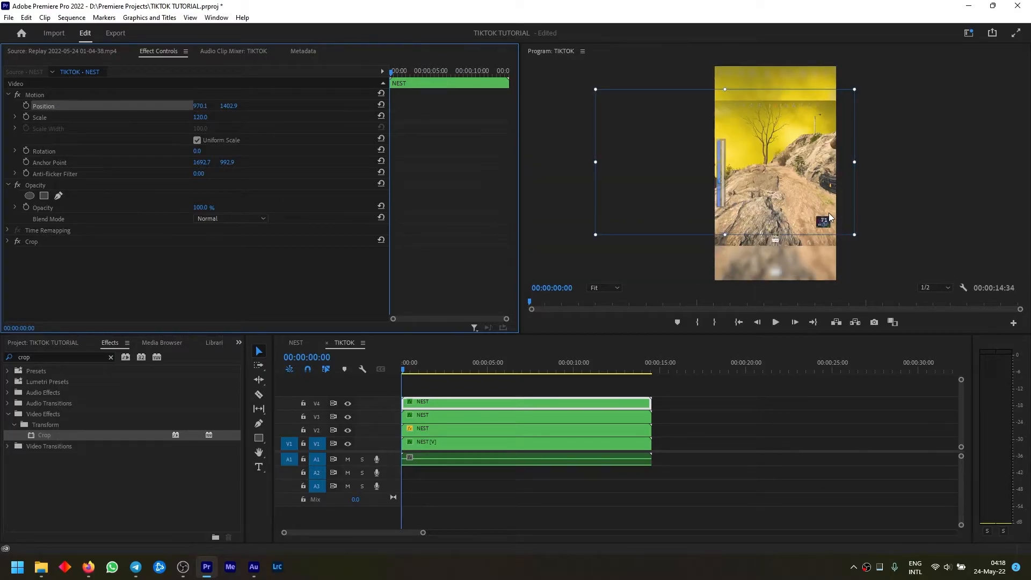
{"action": "left_click_drag", "start_coordinate": [836, 217], "coordinate": [736, 127]}
{"action": "left_click", "coordinate": [672, 218]}
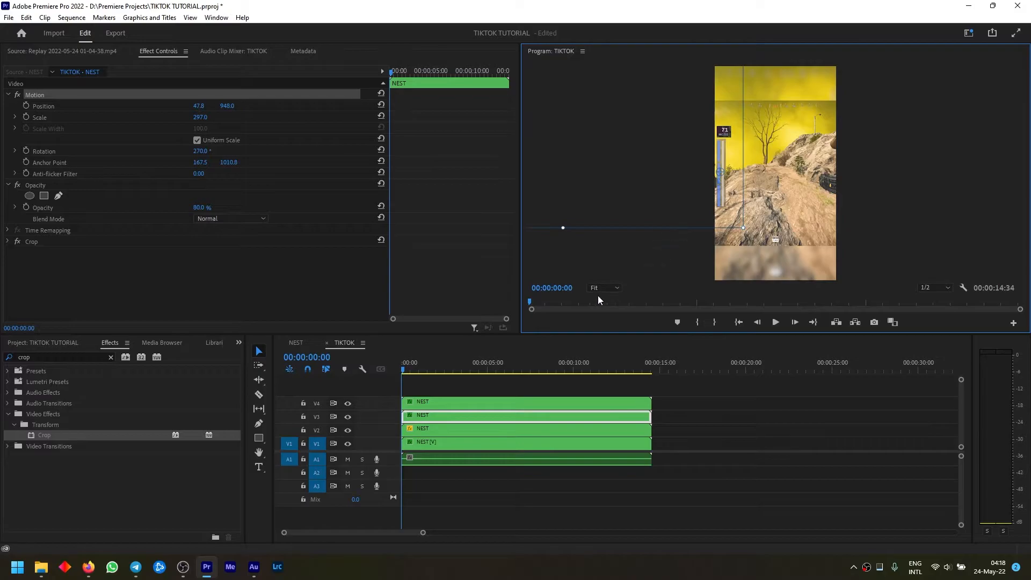
Duplicate the NEST clip from track V2 onto a new track V5 above the ammo counter clip
{"action": "left_click", "coordinate": [475, 432]}
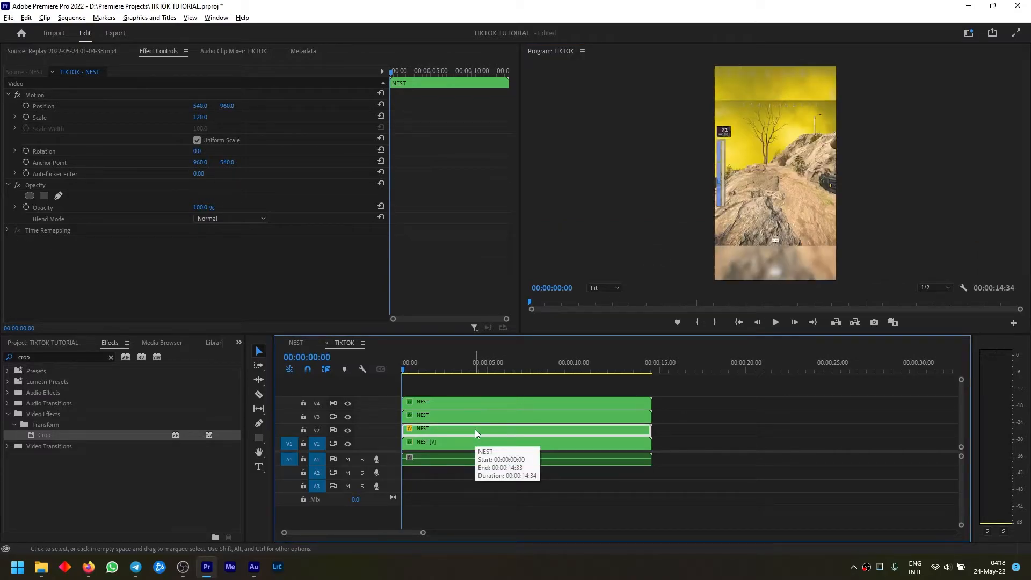
{"action": "left_click_drag", "start_coordinate": [475, 430], "coordinate": [474, 396]}
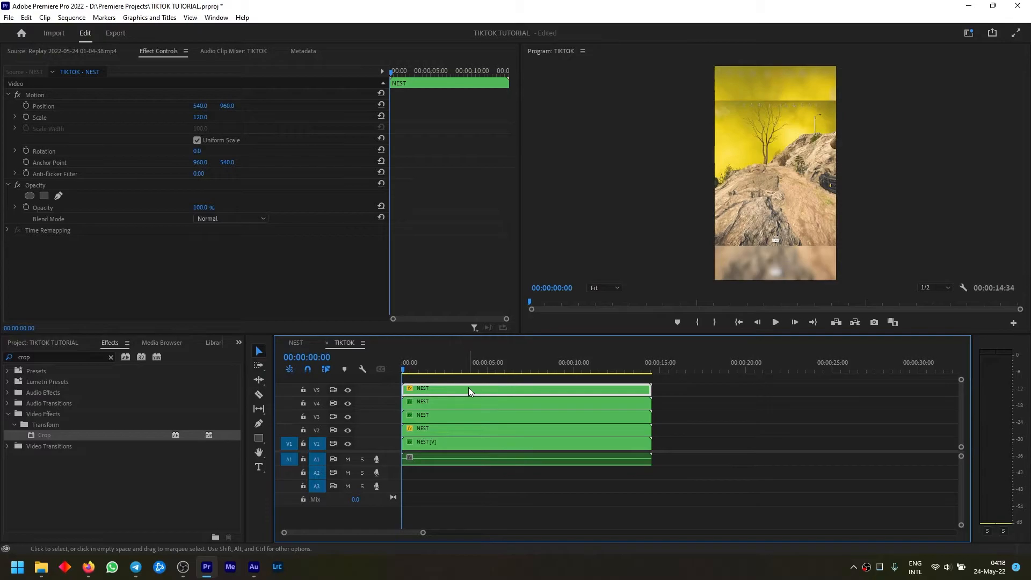
Put the V5 clip's anchor point on the player counters at about 1673, 59, scale it to 238 and position it at about 564, 369
{"action": "left_click", "coordinate": [43, 107]}
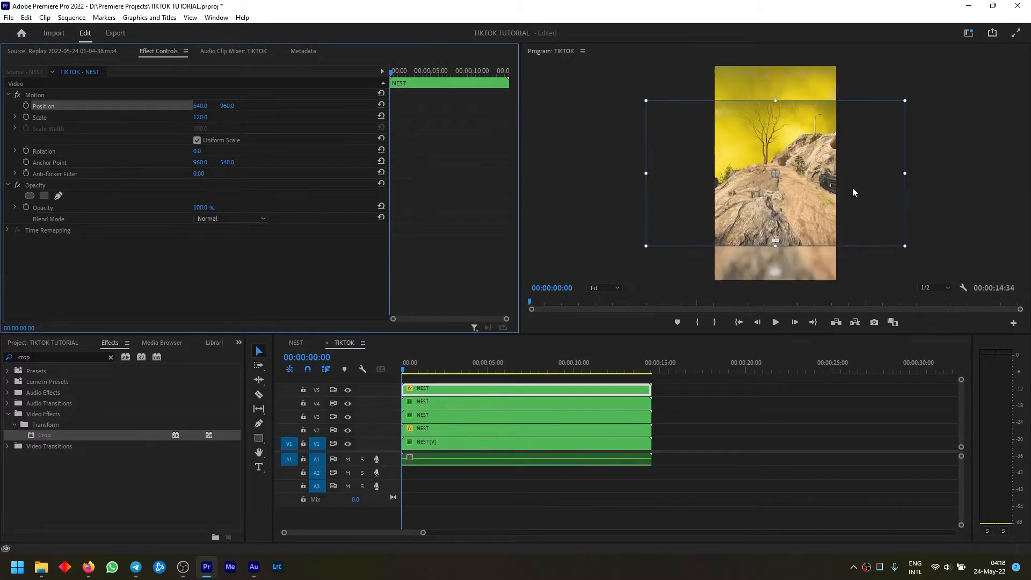
{"action": "left_click_drag", "start_coordinate": [811, 194], "coordinate": [823, 113]}
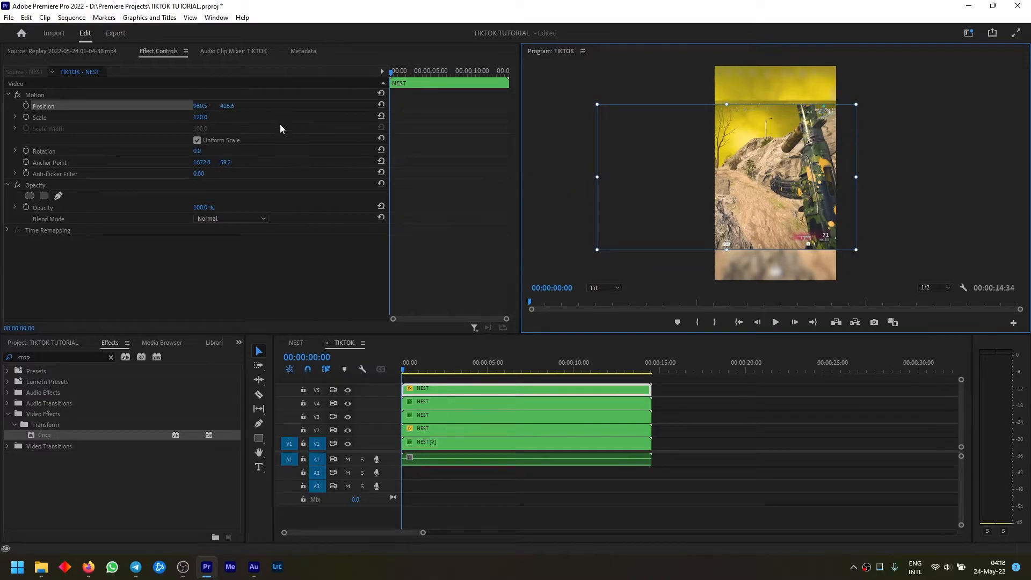
{"action": "left_click_drag", "start_coordinate": [200, 117], "coordinate": [261, 117]}
{"action": "left_click_drag", "start_coordinate": [766, 168], "coordinate": [720, 163]}
Apply the Crop effect to the V5 clip and expand the sliders of its Left, Top, Right and Bottom values
{"action": "left_click_drag", "start_coordinate": [37, 436], "coordinate": [78, 269]}
{"action": "scroll", "coordinate": [79, 269], "scroll_direction": "down", "scroll_amount": 1}
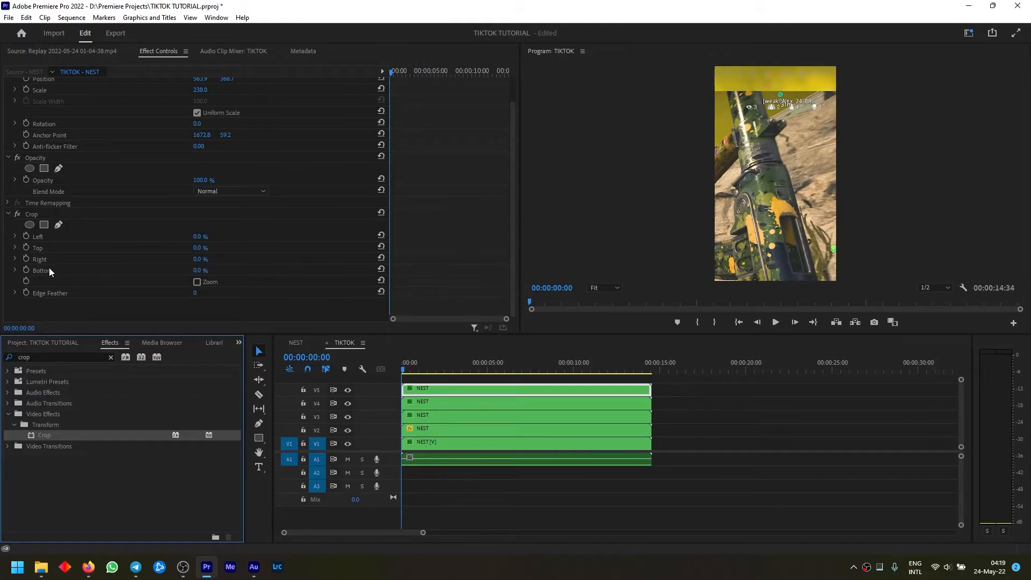
{"action": "left_click", "coordinate": [16, 270]}
{"action": "left_click", "coordinate": [14, 260]}
{"action": "left_click", "coordinate": [15, 248]}
{"action": "left_click", "coordinate": [17, 237]}
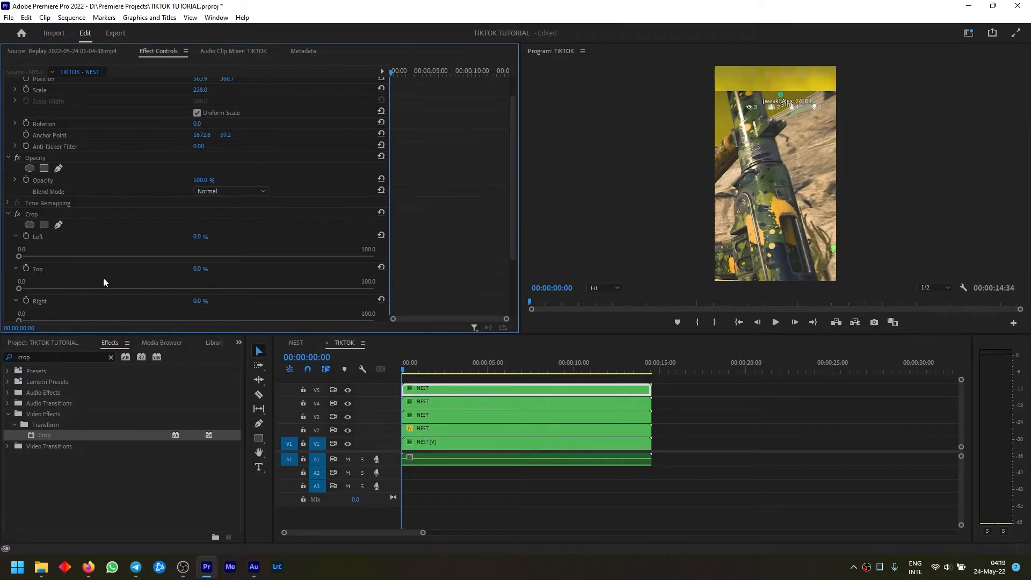
At 00:00:02:28, isolate the player counters by cropping the V5 clip's left side, with top 3.8%, right 3.5% and bottom 92.3%
{"action": "left_click_drag", "start_coordinate": [409, 360], "coordinate": [445, 368]}
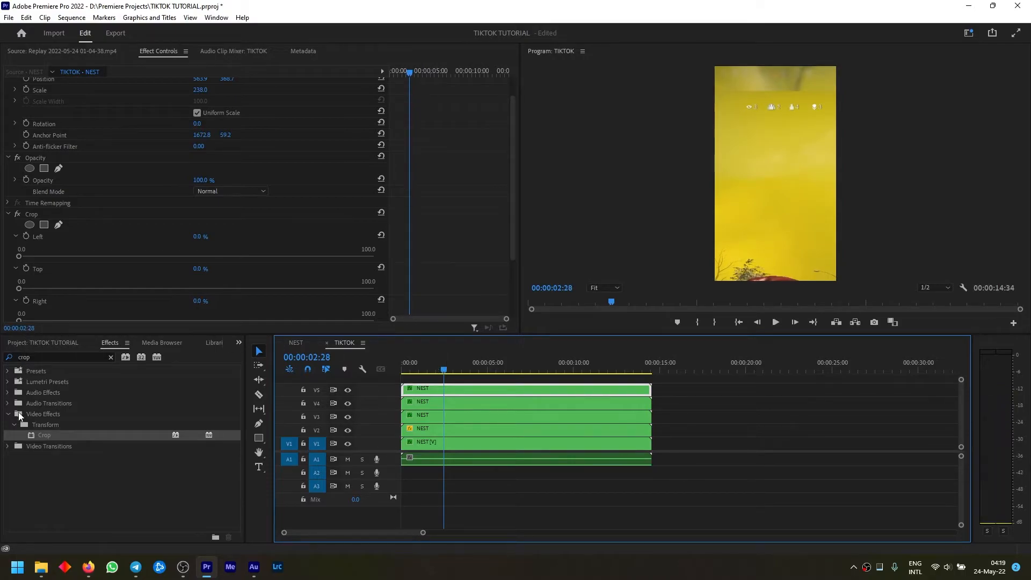
{"action": "scroll", "coordinate": [125, 259], "scroll_direction": "down", "scroll_amount": 3}
{"action": "left_click_drag", "start_coordinate": [19, 268], "coordinate": [347, 292]}
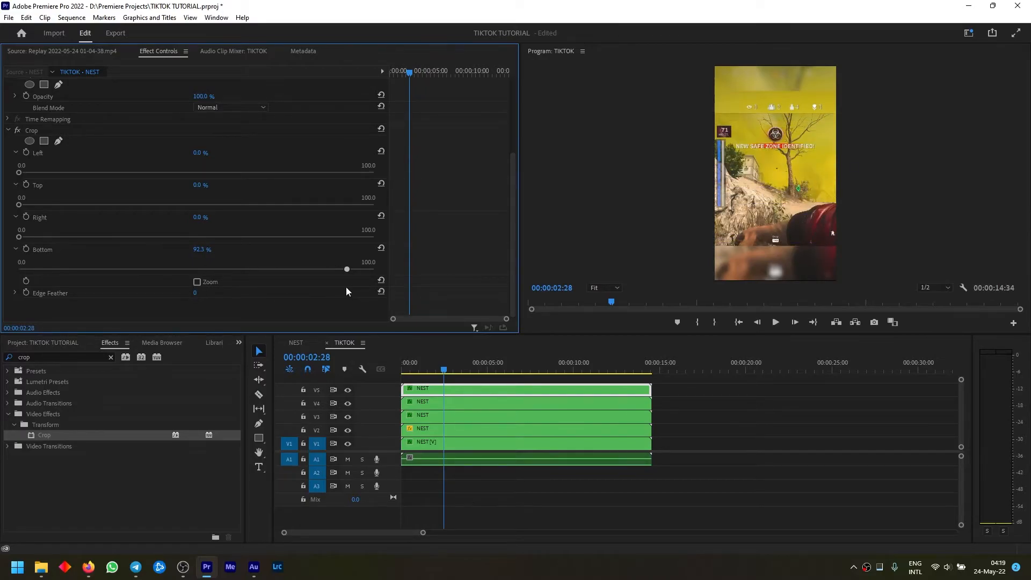
{"action": "left_click_drag", "start_coordinate": [20, 237], "coordinate": [47, 250]}
{"action": "mouse_move", "coordinate": [20, 204]}
{"action": "left_mouse_down"}
{"action": "mouse_move", "coordinate": [46, 212]}
{"action": "mouse_move", "coordinate": [31, 219]}
{"action": "left_mouse_up"}
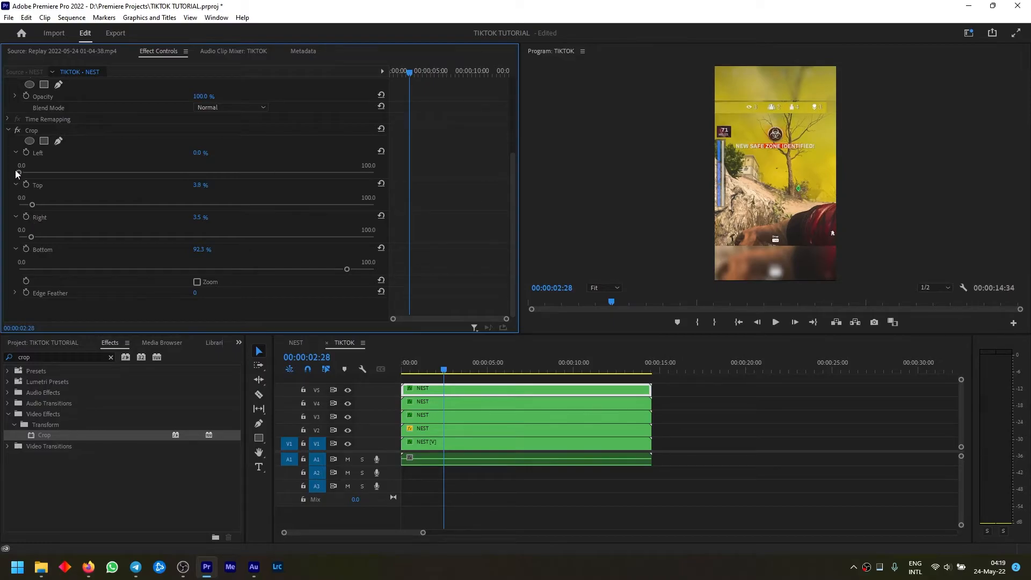
{"action": "left_click_drag", "start_coordinate": [280, 192], "coordinate": [304, 193]}
{"action": "left_click", "coordinate": [8, 130]}
Move the cropped player counters on V5 up into the blurred area, to position 482.7, 253.8
{"action": "left_click", "coordinate": [42, 107]}
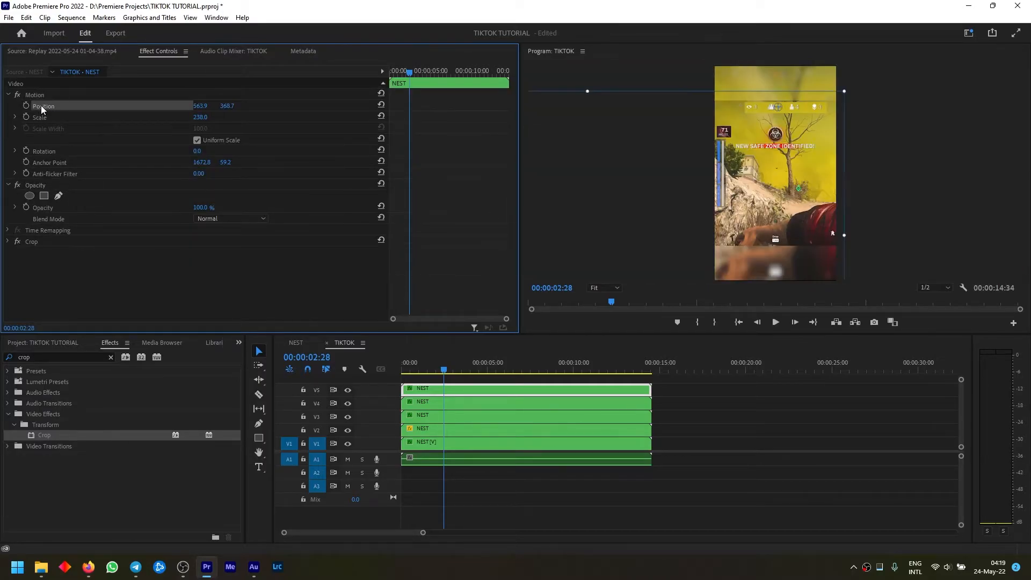
{"action": "left_click_drag", "start_coordinate": [809, 139], "coordinate": [799, 126]}
{"action": "left_click", "coordinate": [977, 161]}
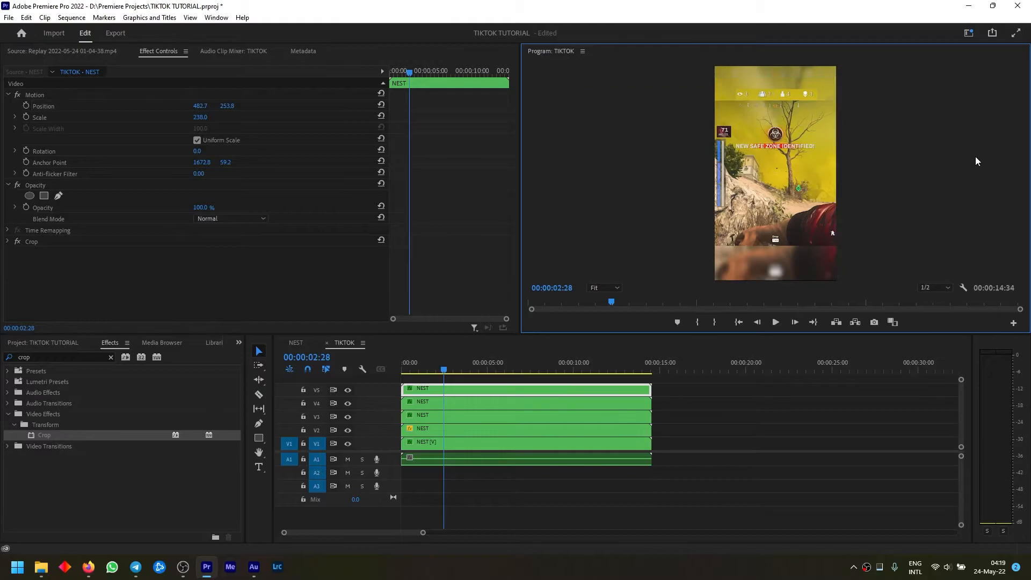
Play the TIKTOK sequence from the start to check the repositioned HUD elements, and park the playhead at 00:00:07:23
{"action": "left_click_drag", "start_coordinate": [444, 370], "coordinate": [400, 383]}
{"action": "key", "text": "space"}
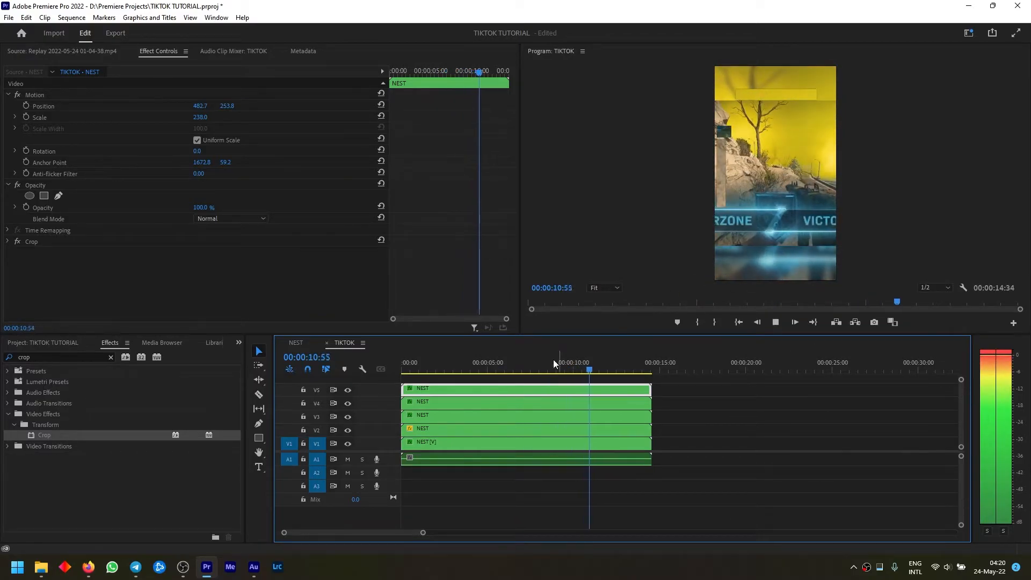
{"action": "key", "text": "space"}
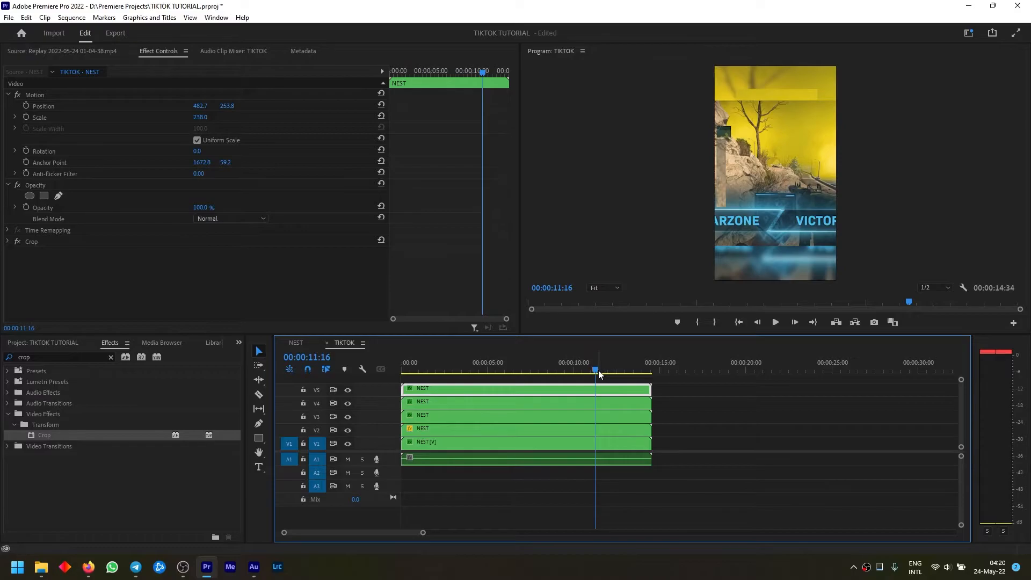
{"action": "left_click_drag", "start_coordinate": [596, 372], "coordinate": [530, 373]}
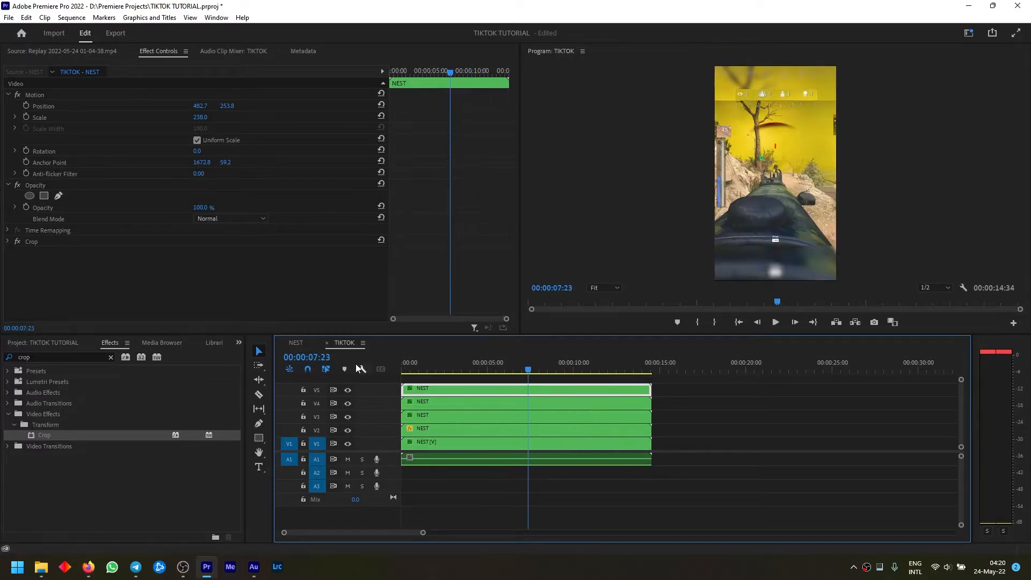
Open the NEST sequence, inspect its source replay footage around 00:00:04:59, and return to the TIKTOK sequence
{"action": "left_click", "coordinate": [296, 344]}
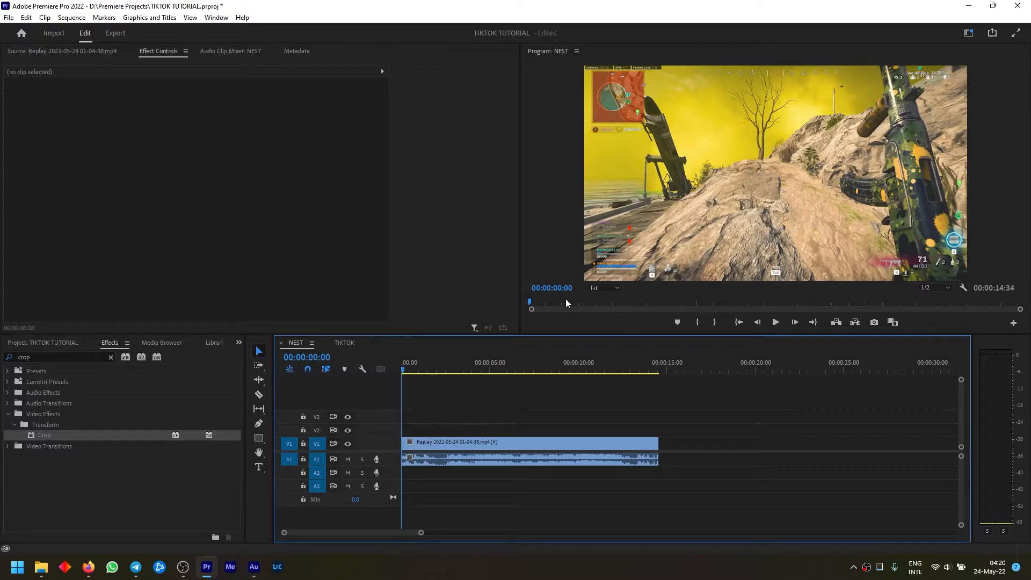
{"action": "left_click", "coordinate": [61, 51]}
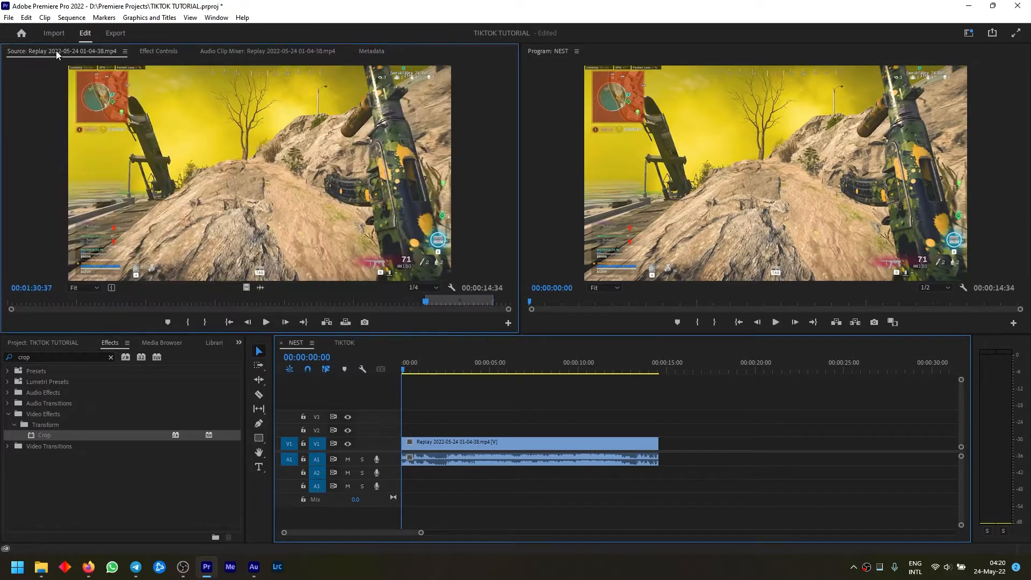
{"action": "left_click_drag", "start_coordinate": [24, 305], "coordinate": [32, 303]}
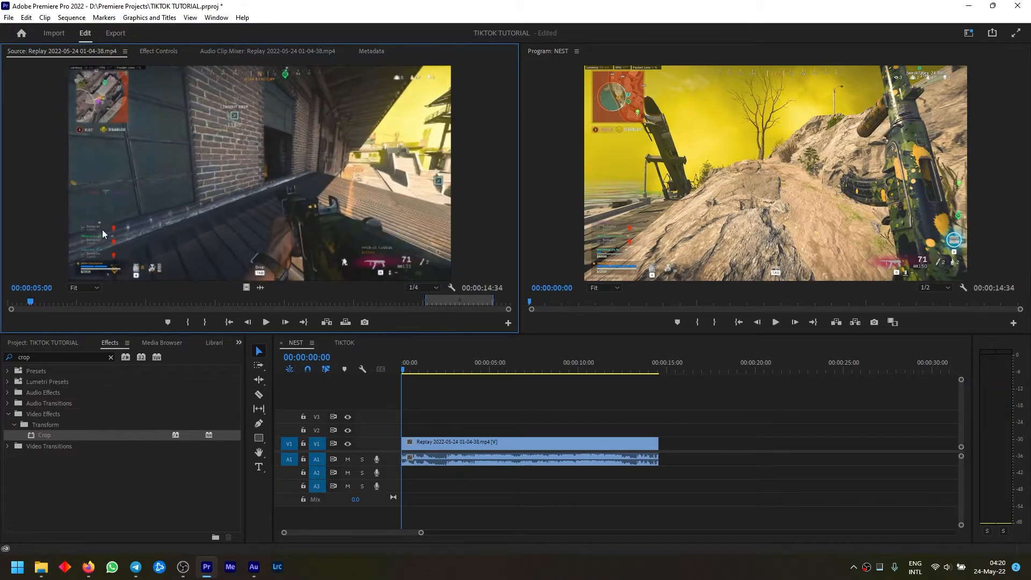
{"action": "key", "text": "Left"}
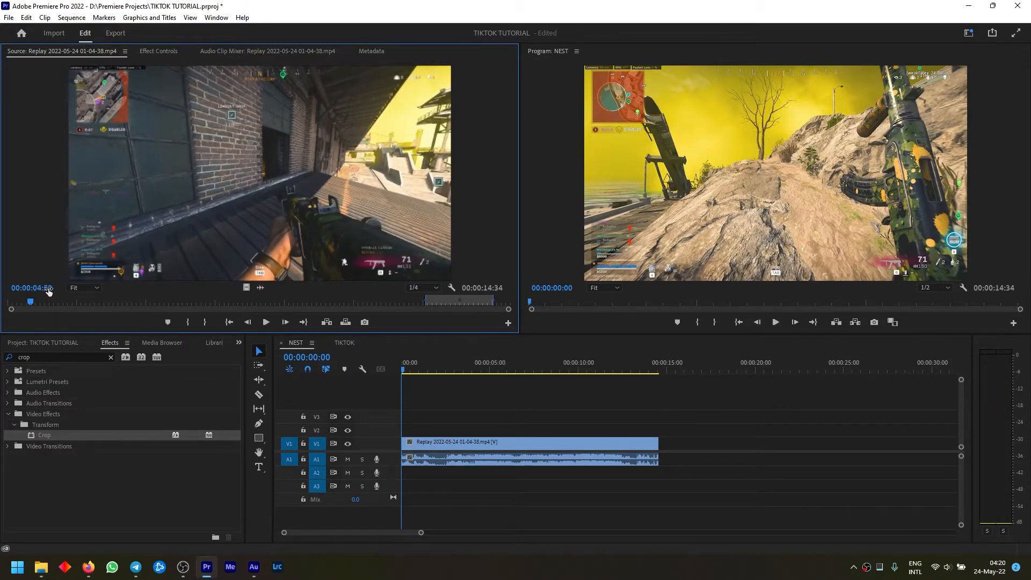
{"action": "left_click", "coordinate": [336, 343]}
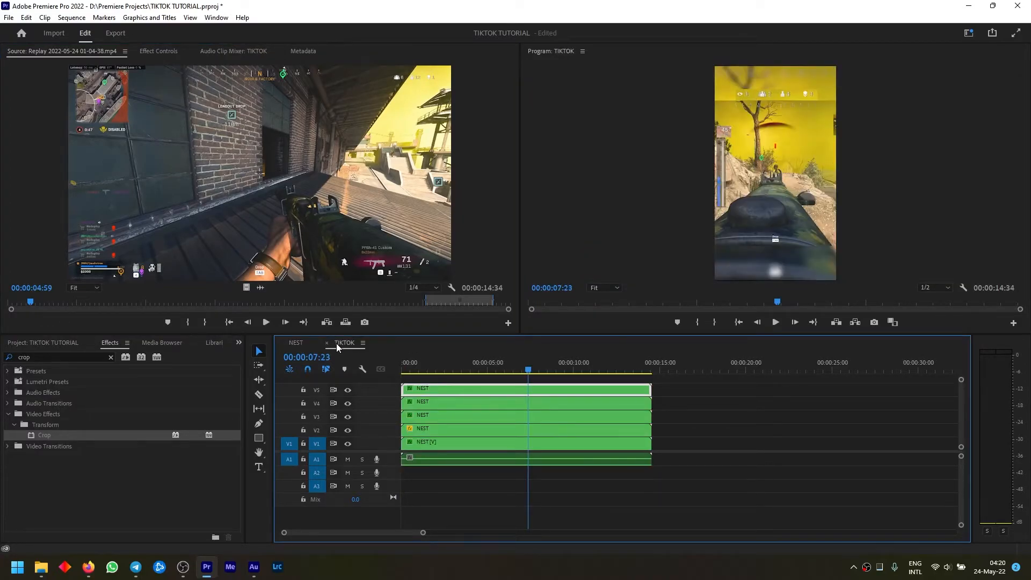
Trim the end of the replay clip in the NEST sequence to 00:00:09:55
{"action": "left_click", "coordinate": [296, 343]}
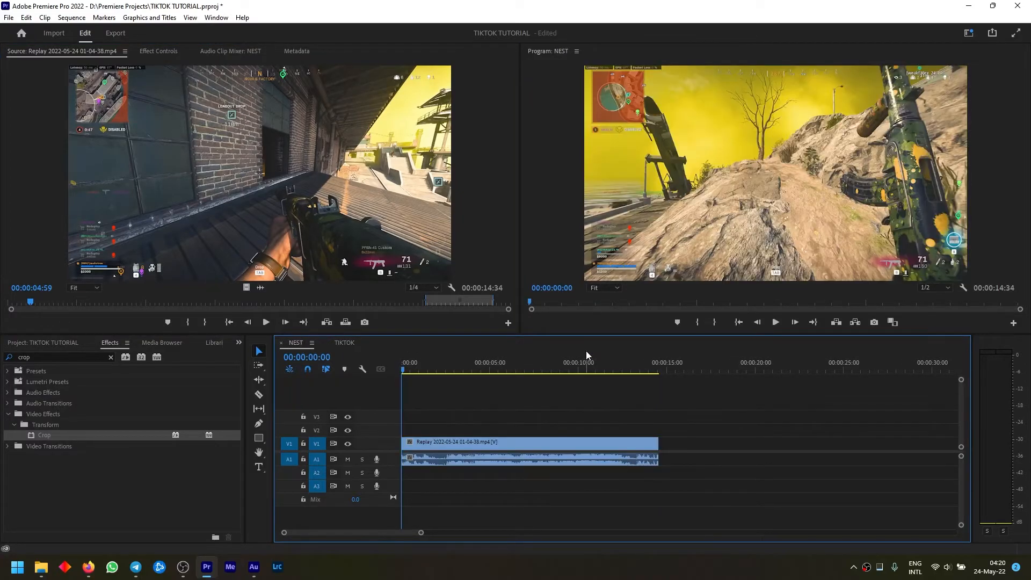
{"action": "left_click", "coordinate": [586, 360]}
{"action": "mouse_move", "coordinate": [587, 357]}
{"action": "left_mouse_down"}
{"action": "mouse_move", "coordinate": [598, 359]}
{"action": "mouse_move", "coordinate": [579, 367]}
{"action": "left_mouse_up"}
{"action": "left_click_drag", "start_coordinate": [660, 444], "coordinate": [576, 442]}
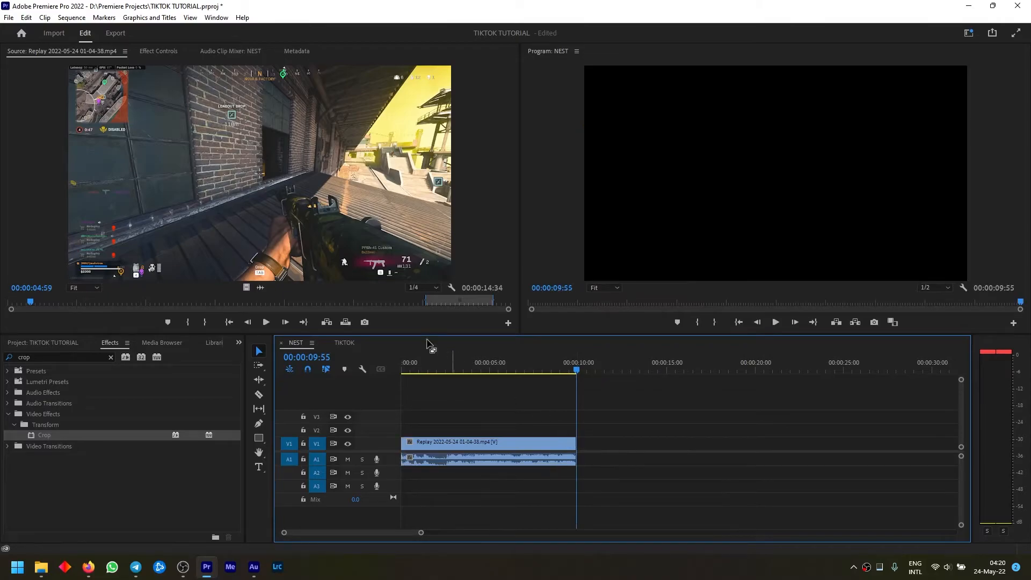
Set the NEST sequence's timebase to 24.00 frames/second
{"action": "left_click", "coordinate": [69, 18]}
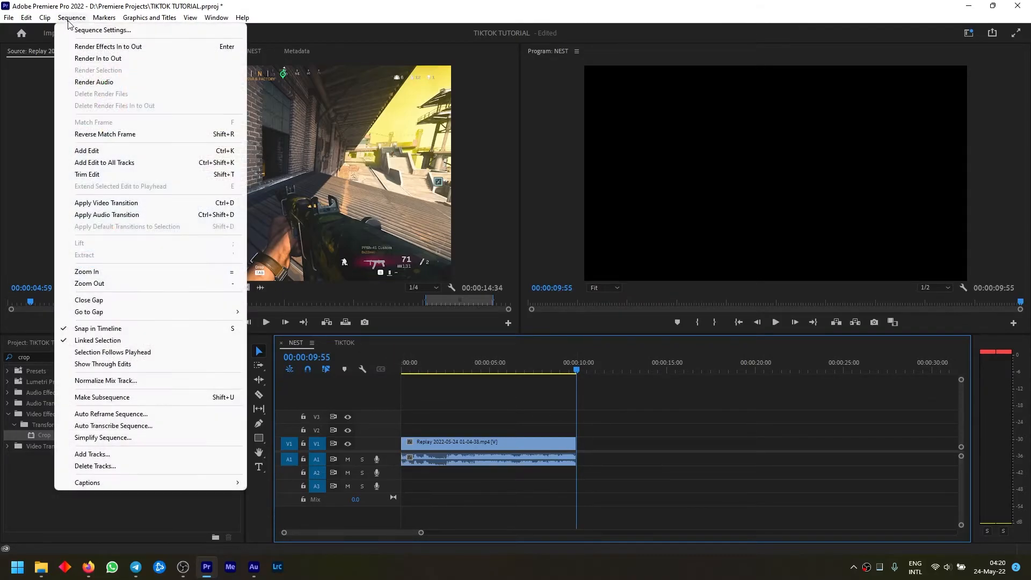
{"action": "left_click", "coordinate": [75, 30]}
{"action": "left_click", "coordinate": [556, 112]}
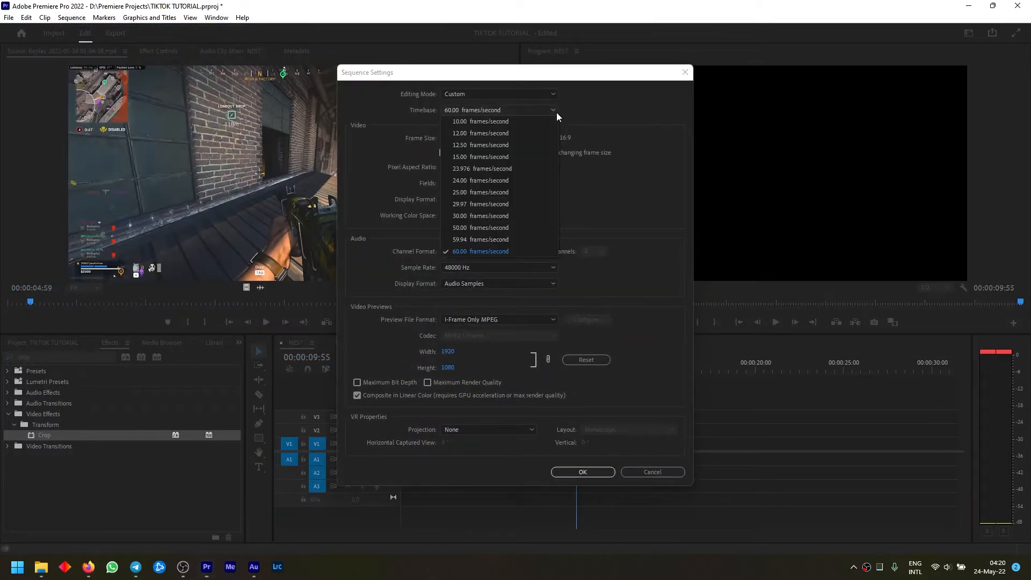
{"action": "left_click", "coordinate": [521, 177]}
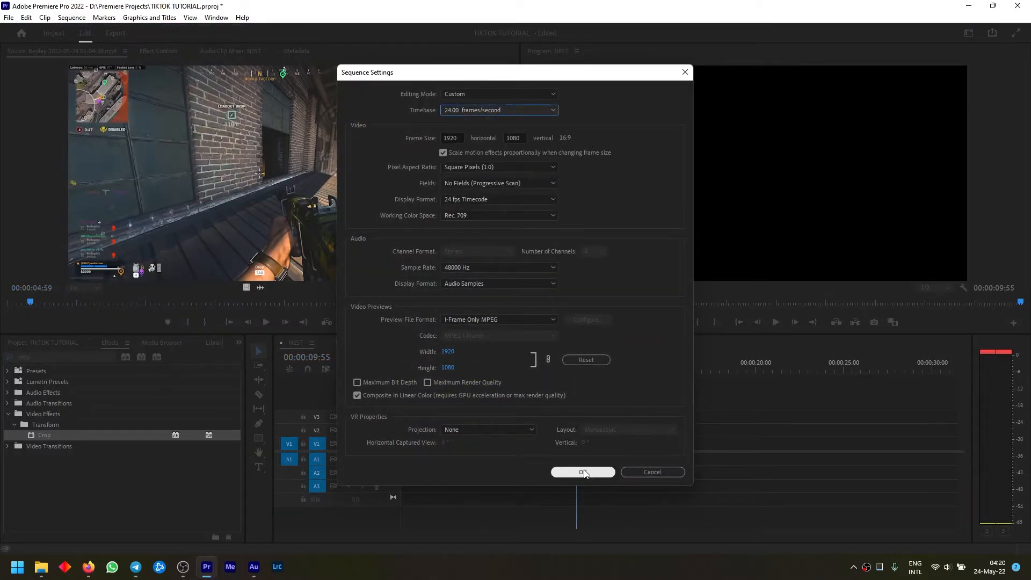
{"action": "left_click", "coordinate": [583, 472]}
Set the TIKTOK sequence's timebase to 24.00 frames/second
{"action": "left_click", "coordinate": [345, 342]}
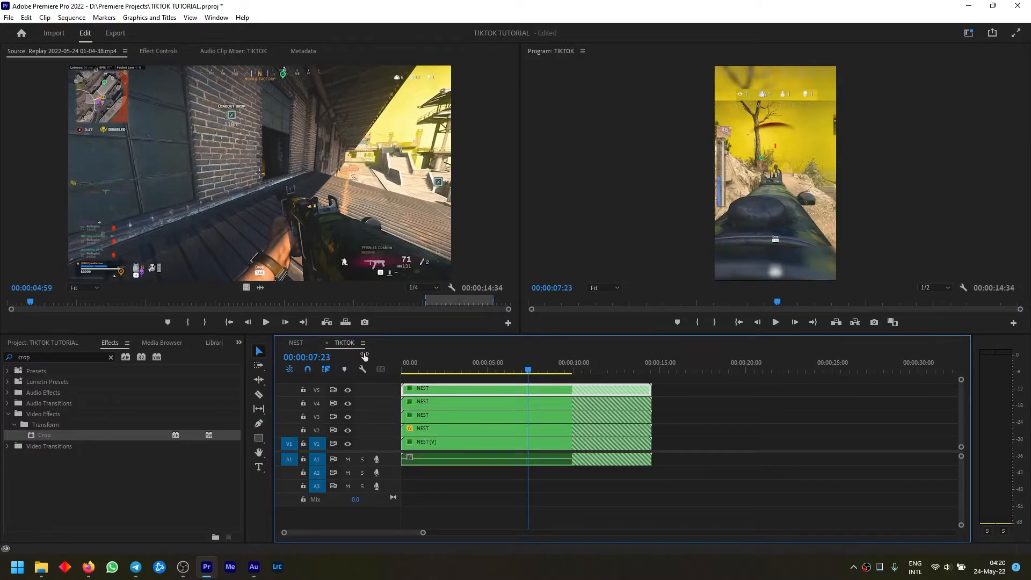
{"action": "left_click", "coordinate": [80, 19]}
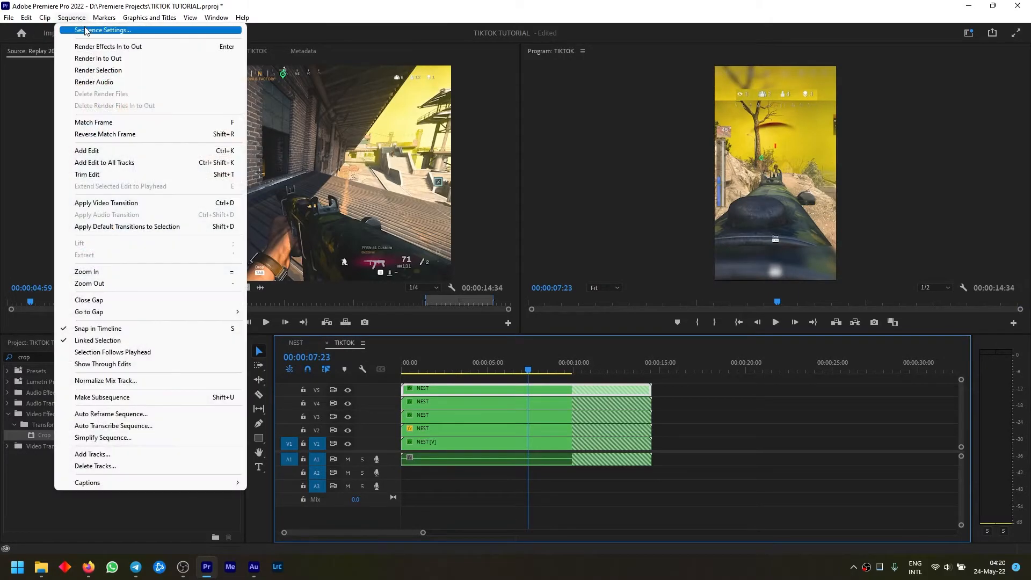
{"action": "left_click", "coordinate": [86, 28]}
{"action": "left_click", "coordinate": [483, 111]}
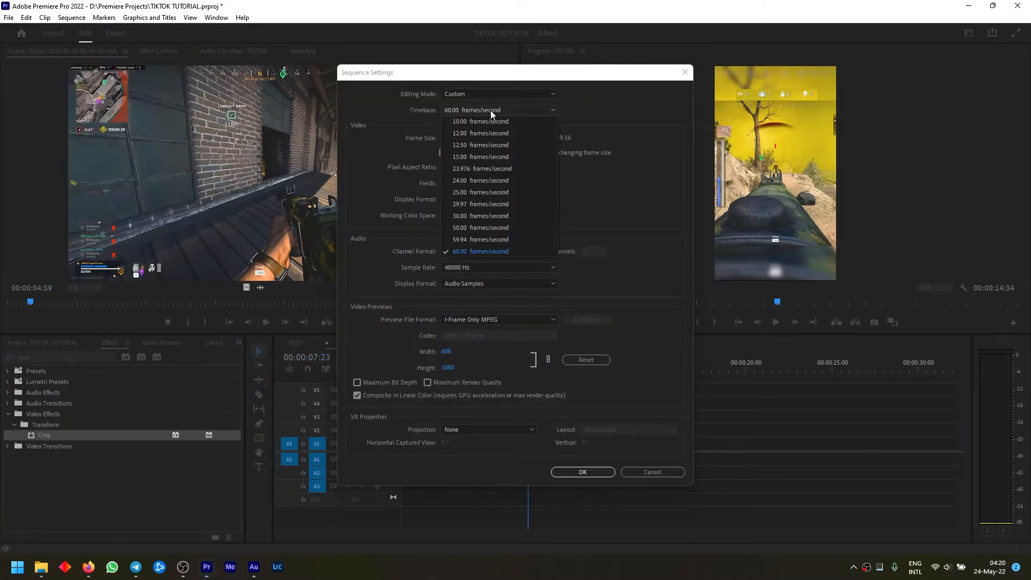
{"action": "left_click", "coordinate": [495, 179]}
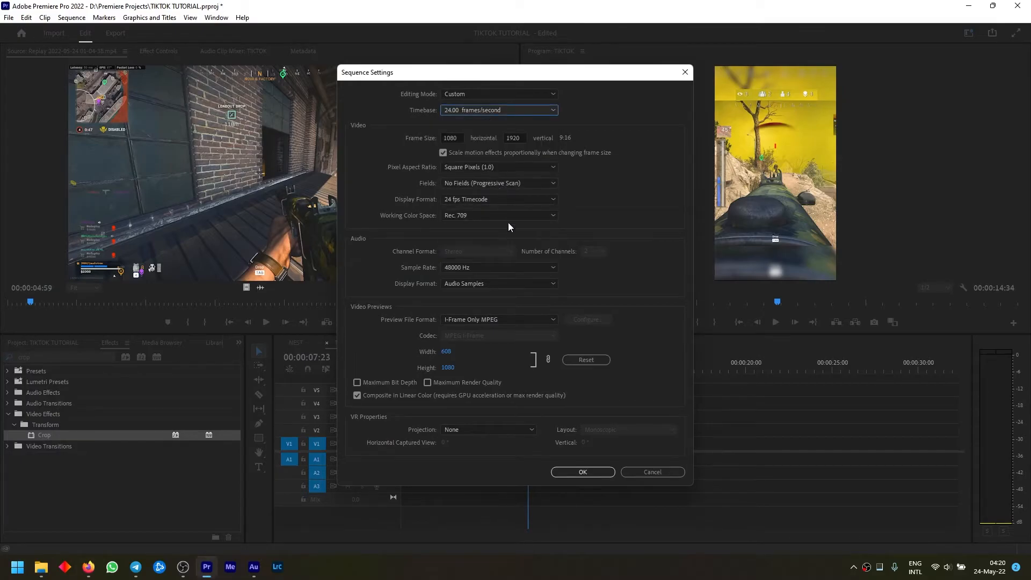
{"action": "left_click", "coordinate": [580, 472]}
Trim the ends of all stacked NEST clips in the TIKTOK sequence to 00:00:09:22, matching the NEST sequence's length
{"action": "left_click_drag", "start_coordinate": [685, 395], "coordinate": [639, 483]}
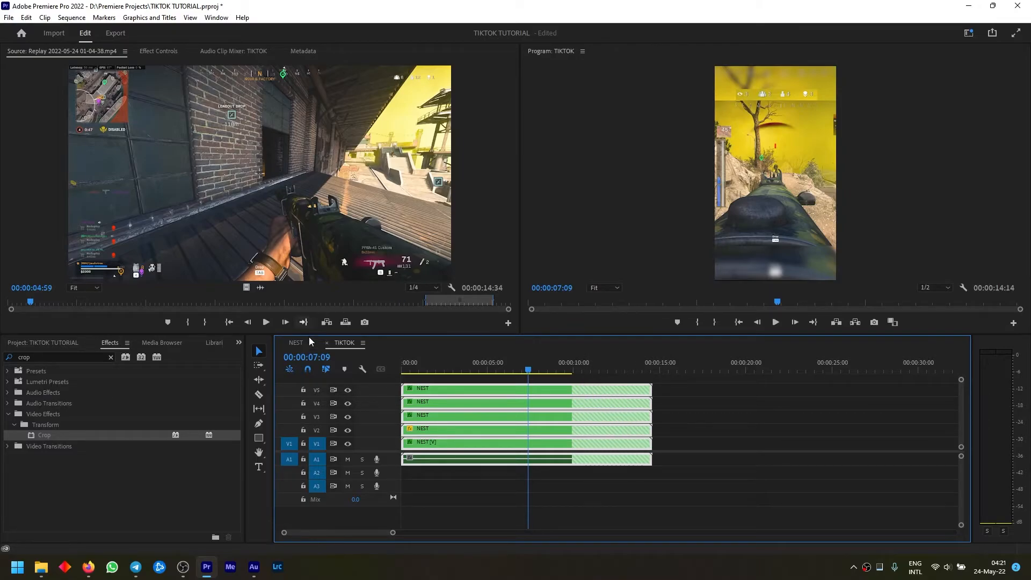
{"action": "left_click", "coordinate": [297, 343]}
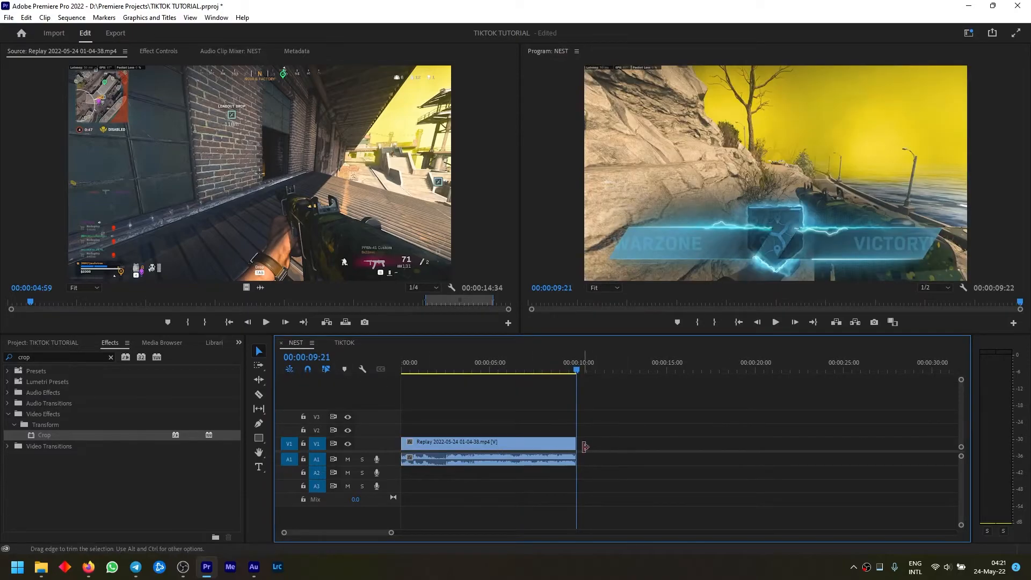
{"action": "left_click", "coordinate": [339, 343]}
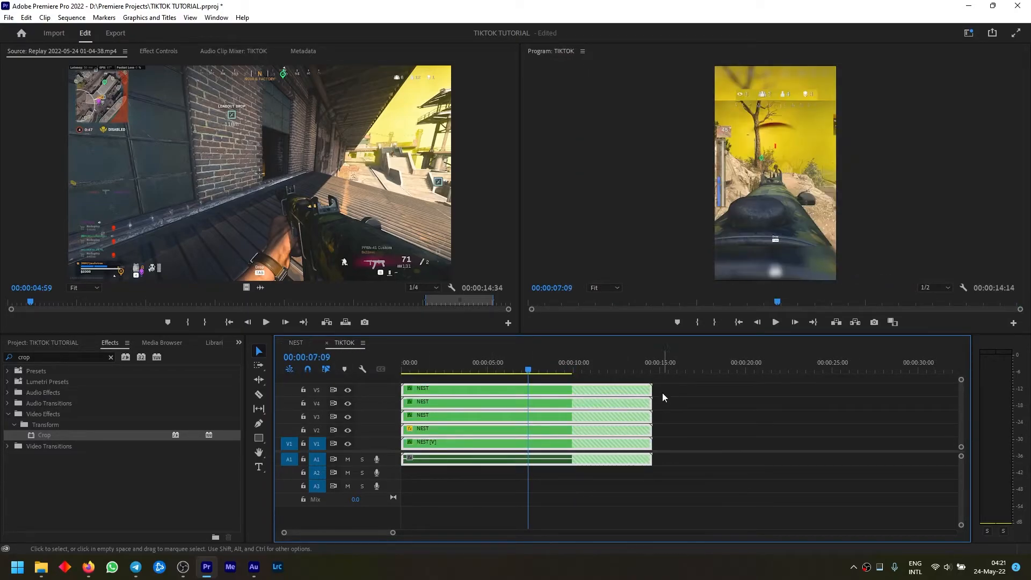
{"action": "mouse_move", "coordinate": [526, 363]}
{"action": "left_mouse_down"}
{"action": "mouse_move", "coordinate": [603, 370]}
{"action": "mouse_move", "coordinate": [525, 369]}
{"action": "left_mouse_up"}
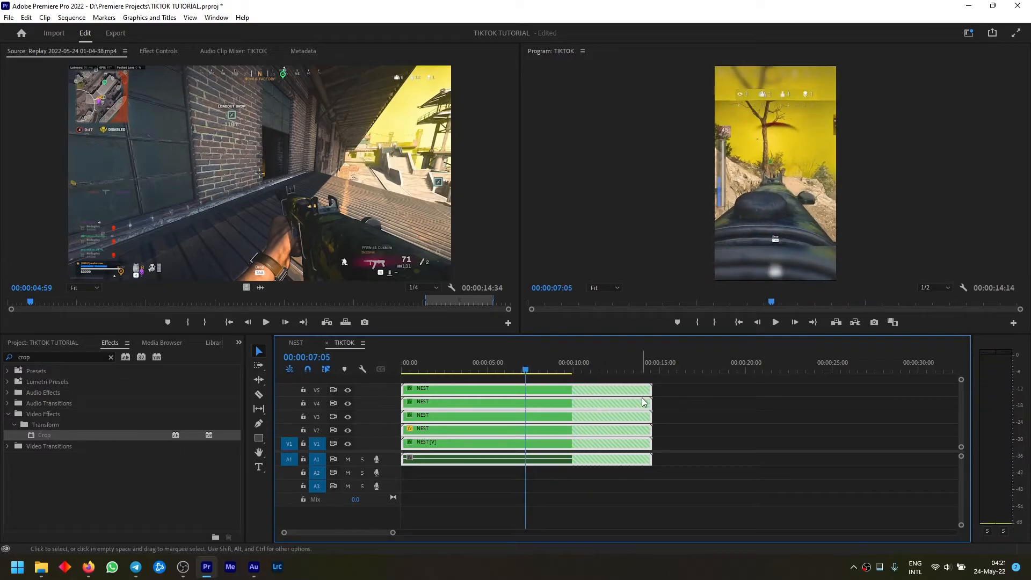
{"action": "mouse_move", "coordinate": [646, 401]}
{"action": "left_mouse_down"}
{"action": "mouse_move", "coordinate": [556, 409]}
{"action": "mouse_move", "coordinate": [636, 406]}
{"action": "left_mouse_up"}
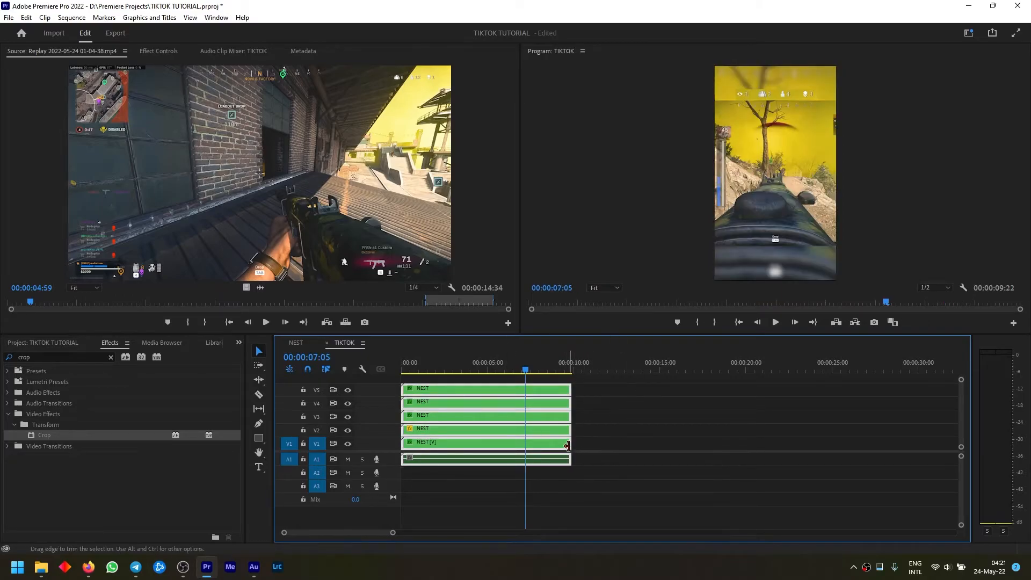
{"action": "left_click", "coordinate": [301, 346]}
{"action": "left_click", "coordinate": [341, 343]}
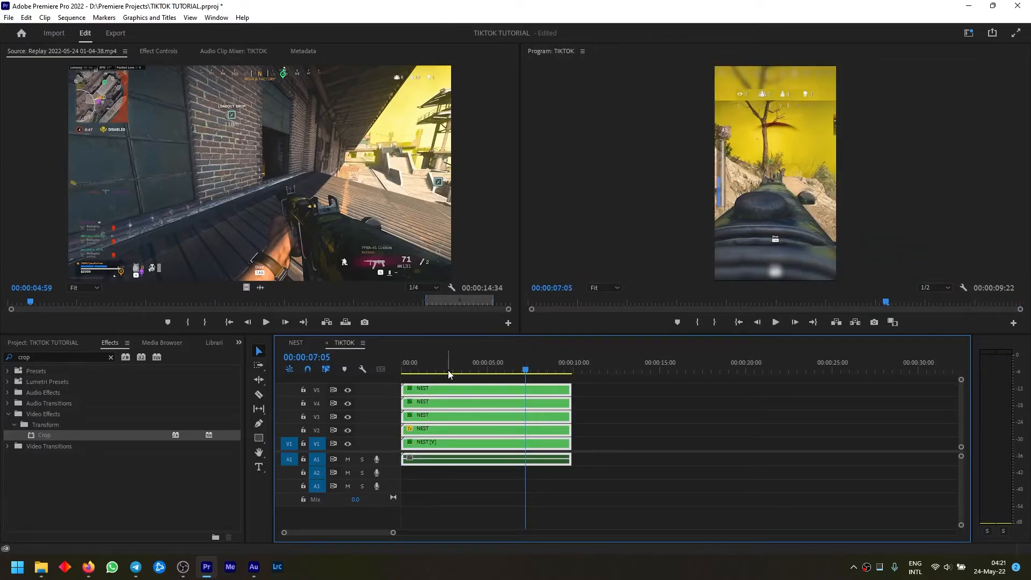
Split the replay clip in the NEST sequence at 00:00:05:05 and 00:00:06:10, and move the last segment away to leave a gap
{"action": "left_click", "coordinate": [297, 344]}
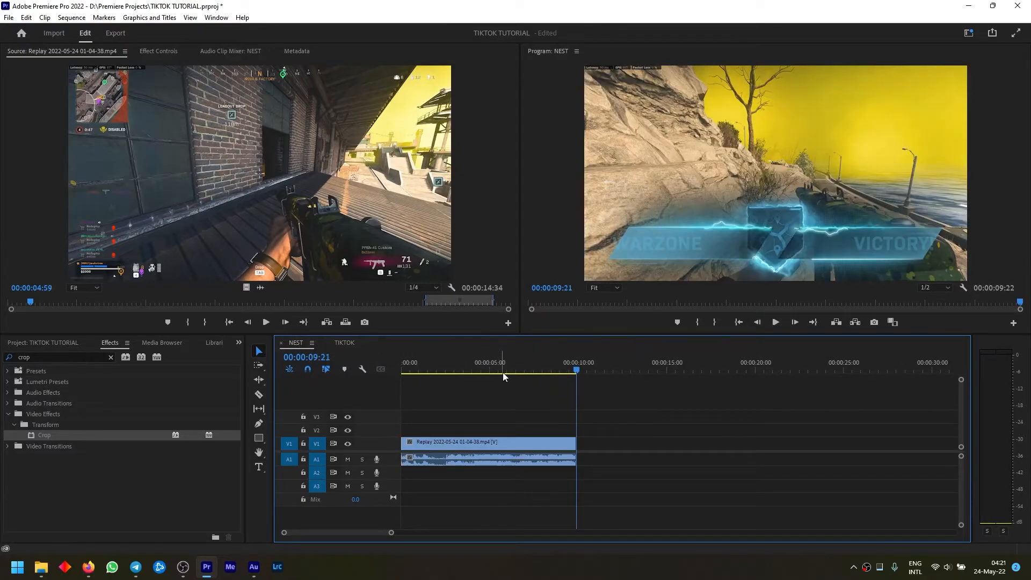
{"action": "left_click_drag", "start_coordinate": [545, 370], "coordinate": [496, 369]}
{"action": "key", "text": "c"}
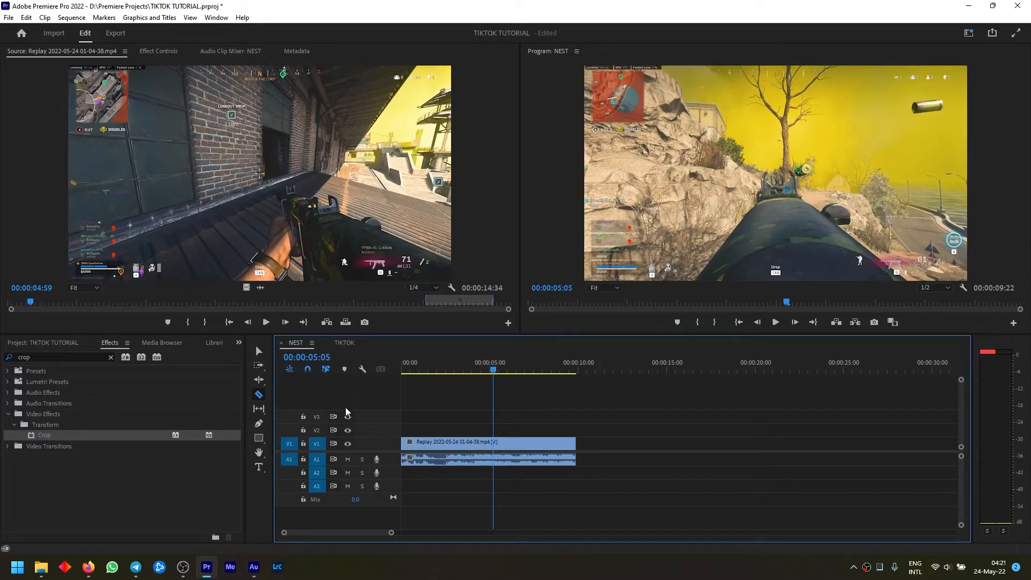
{"action": "left_click", "coordinate": [495, 443]}
{"action": "left_click_drag", "start_coordinate": [493, 369], "coordinate": [516, 385]}
{"action": "left_click", "coordinate": [527, 370]}
{"action": "left_click", "coordinate": [515, 457]}
{"action": "key", "text": "v"}
{"action": "left_click_drag", "start_coordinate": [529, 457], "coordinate": [630, 457]}
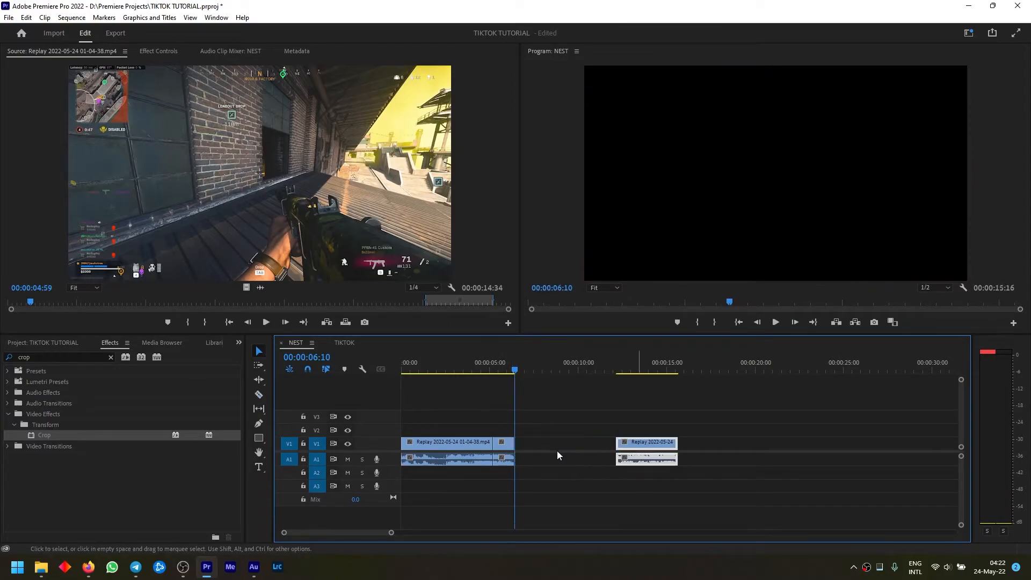
Set the speed of the short middle replay segment in the NEST sequence to 40%
{"action": "left_click", "coordinate": [506, 447]}
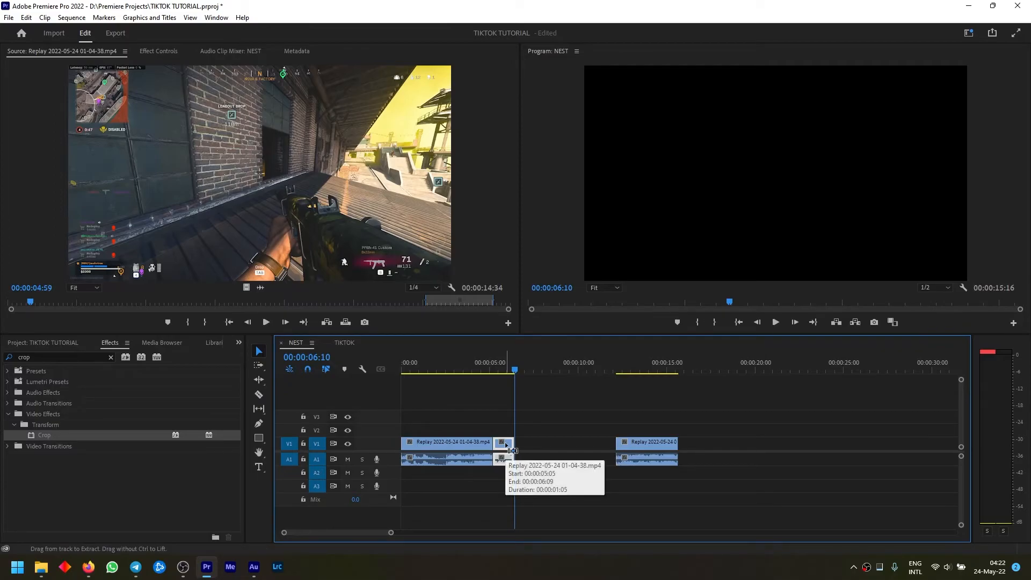
{"action": "key", "text": "ctrl+r"}
{"action": "type", "text": "40"}
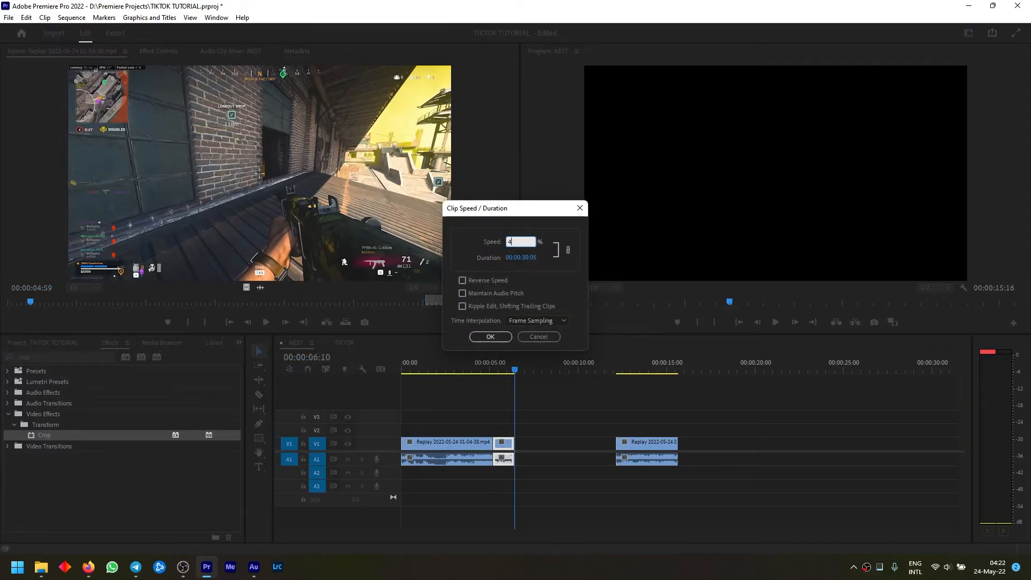
{"action": "key", "text": "Return"}
Move the last segment back against the end of the slowed segment and play through the slowed section
{"action": "left_click_drag", "start_coordinate": [671, 458], "coordinate": [601, 458]}
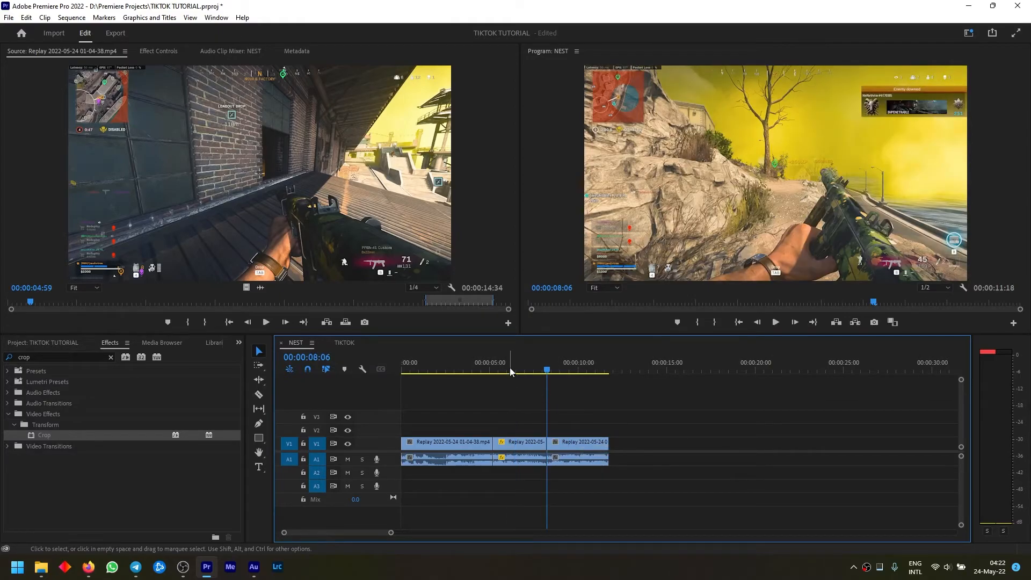
{"action": "left_click", "coordinate": [488, 368]}
{"action": "key", "text": "space"}
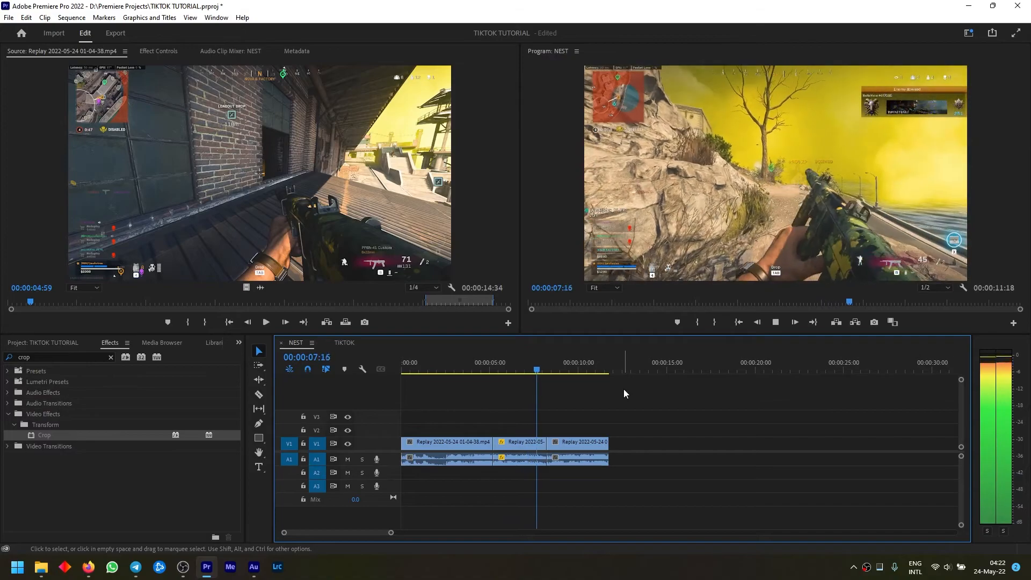
{"action": "key", "text": "space"}
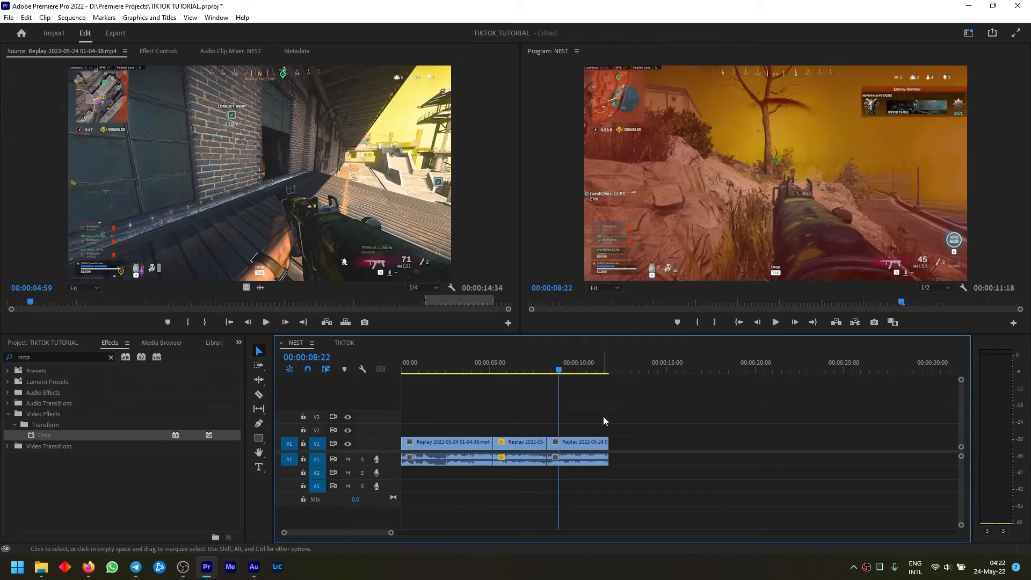
Extend all stacked NEST clips in the TIKTOK sequence to 00:00:11:18 and play back the result
{"action": "left_click", "coordinate": [344, 342]}
{"action": "left_click_drag", "start_coordinate": [578, 404], "coordinate": [604, 404]}
{"action": "left_click", "coordinate": [483, 371]}
{"action": "key", "text": "space"}
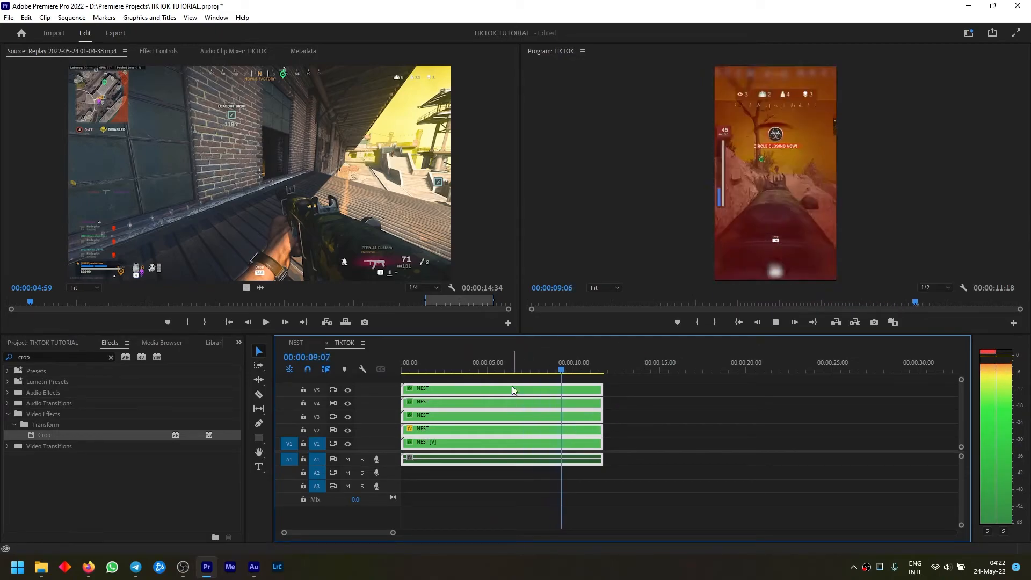
{"action": "key", "text": "space"}
{"action": "left_click", "coordinate": [27, 343]}
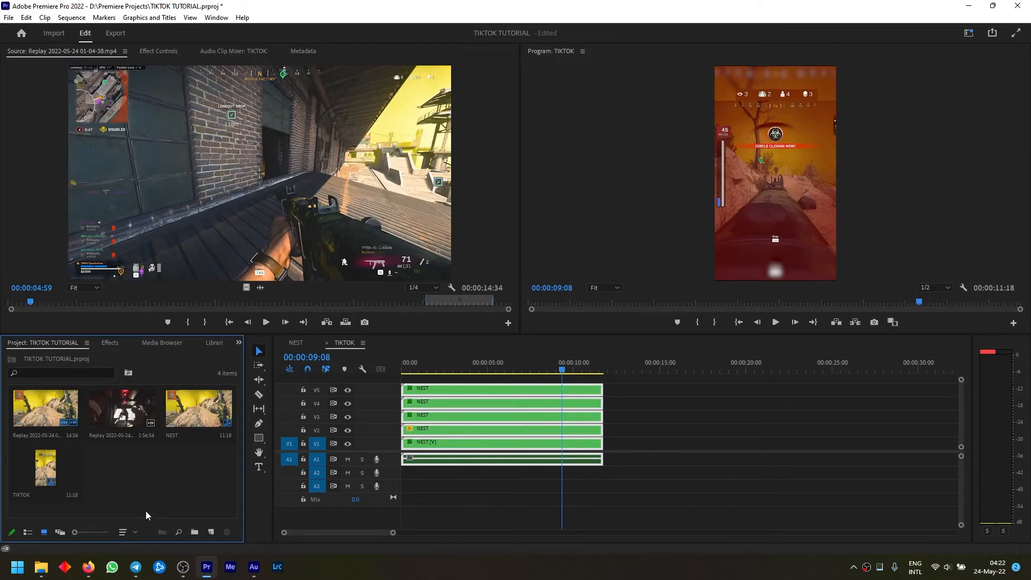
{"action": "double_click", "coordinate": [29, 418]}
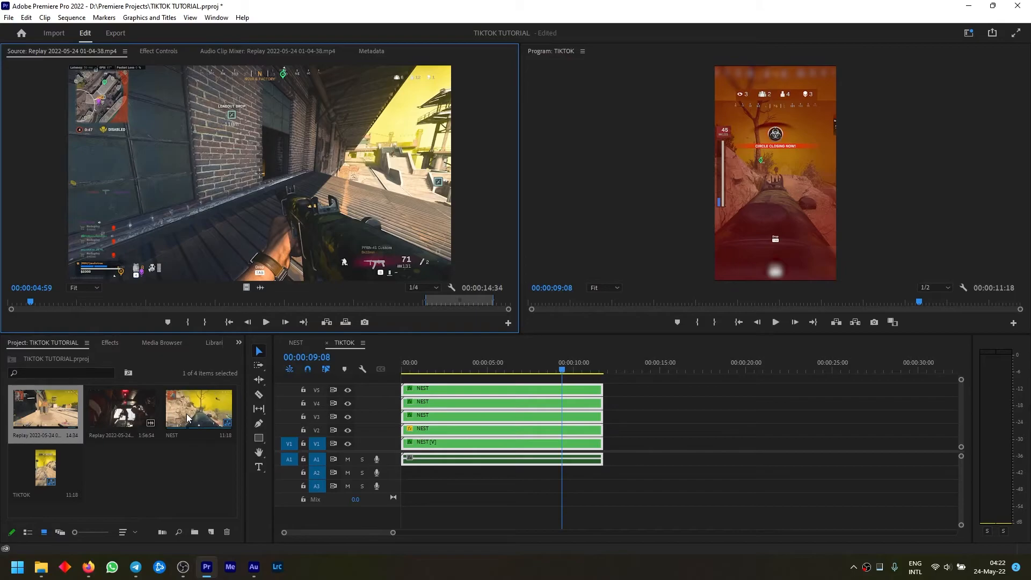
{"action": "double_click", "coordinate": [98, 409]}
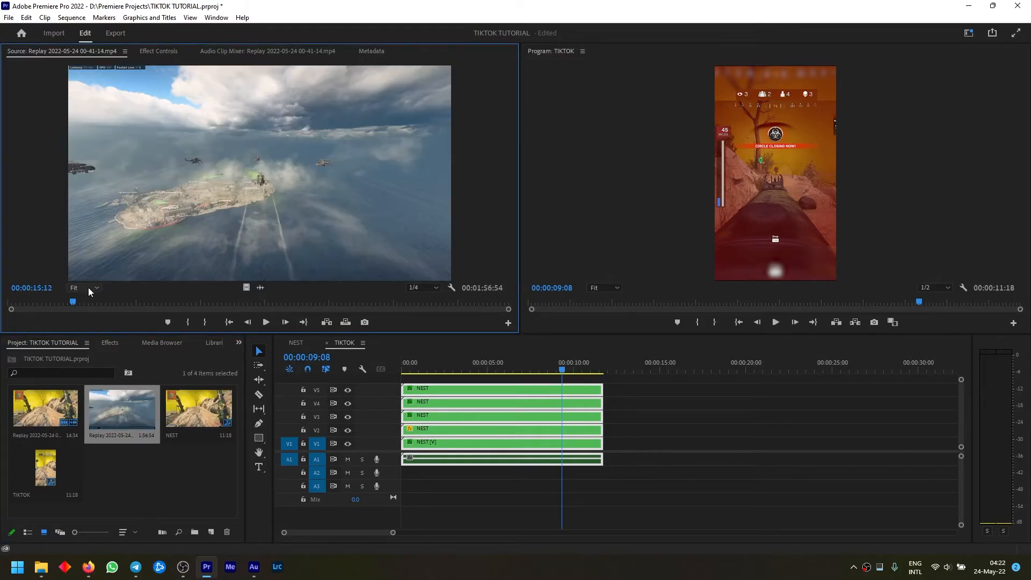
{"action": "left_click_drag", "start_coordinate": [103, 307], "coordinate": [194, 324]}
{"action": "left_click", "coordinate": [195, 322]}
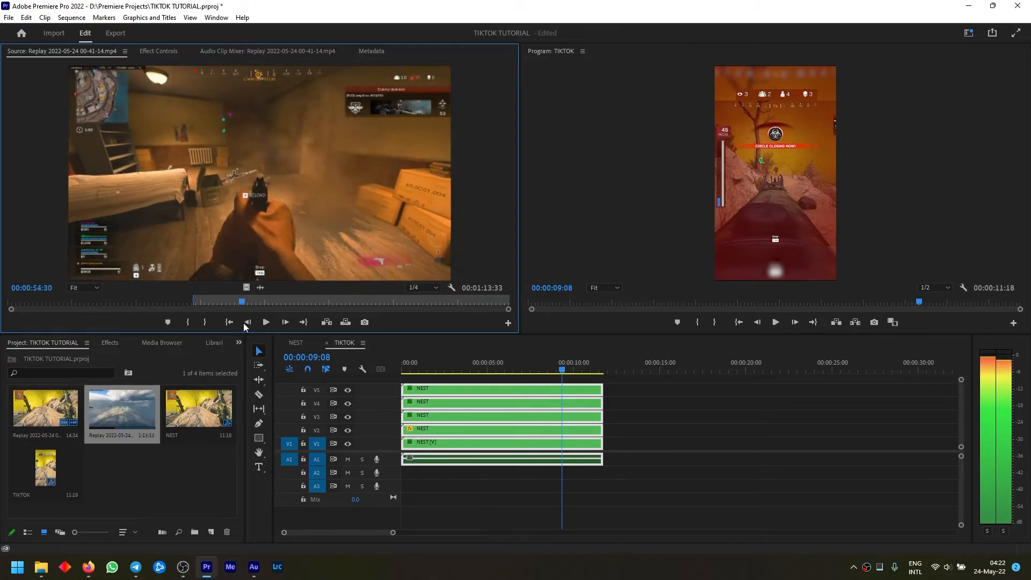
{"action": "key", "text": "space"}
{"action": "key", "text": "o"}
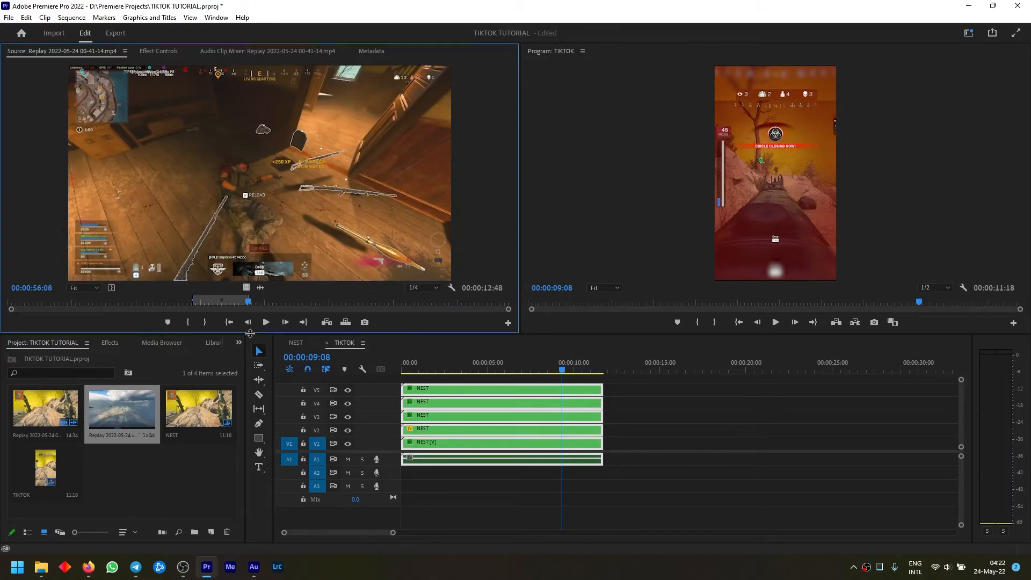
{"action": "left_click", "coordinate": [298, 343]}
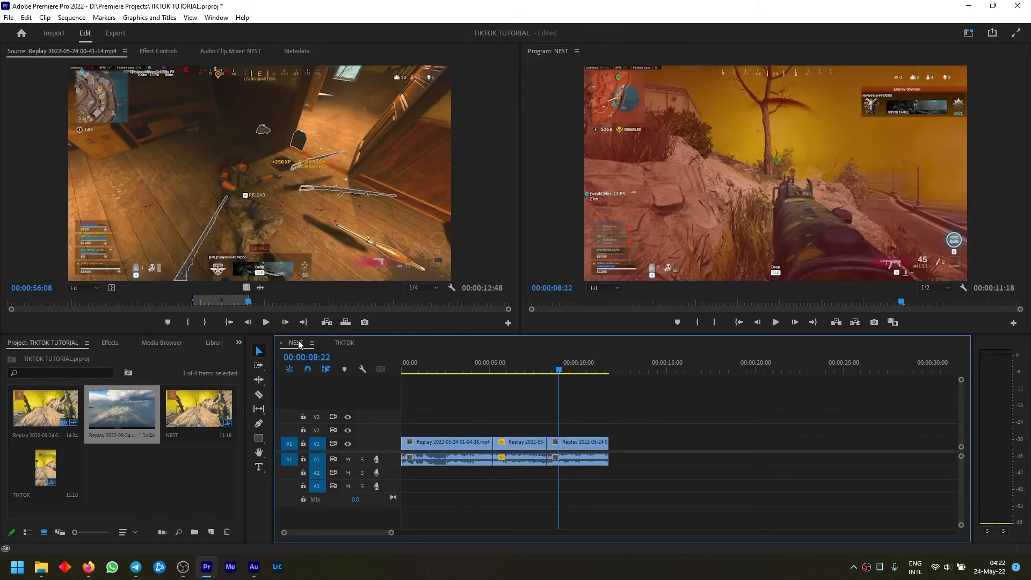
{"action": "left_click_drag", "start_coordinate": [640, 422], "coordinate": [429, 492]}
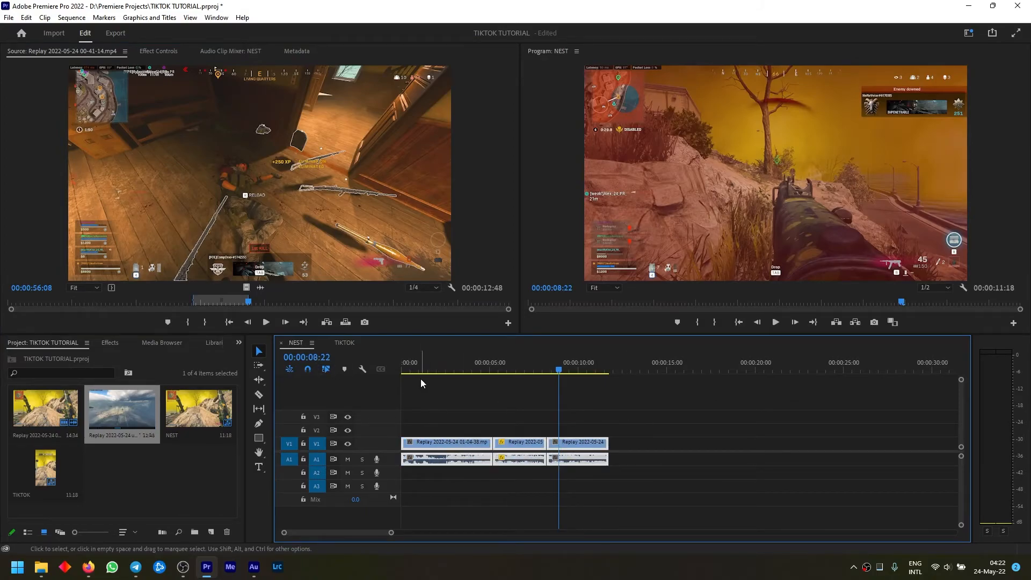
{"action": "key", "text": "Delete"}
{"action": "left_click_drag", "start_coordinate": [346, 182], "coordinate": [404, 446]}
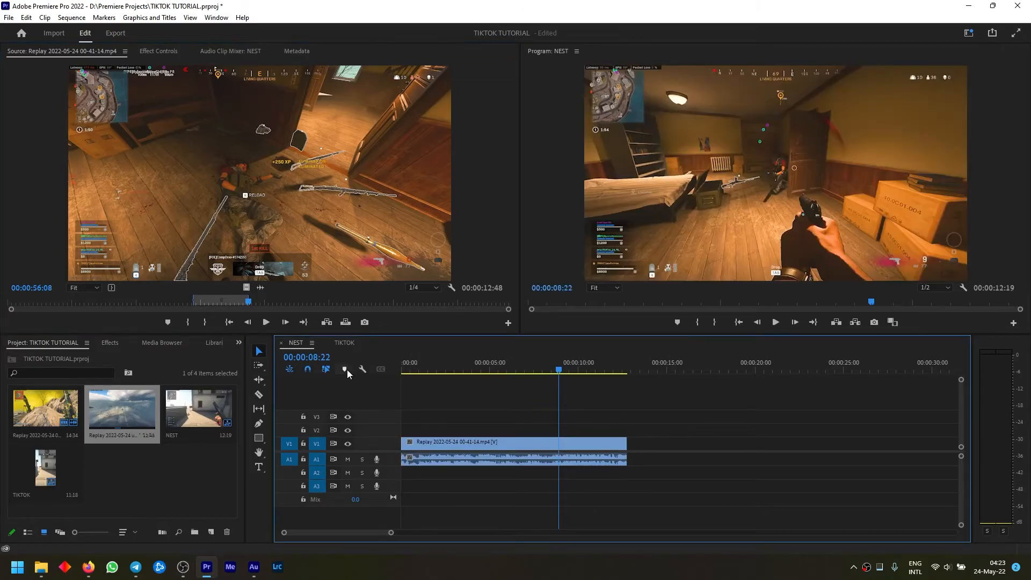
Extend all stacked NEST clips in the TIKTOK sequence to 00:00:12:19 and play the sequence from its beginning
{"action": "left_click", "coordinate": [346, 342]}
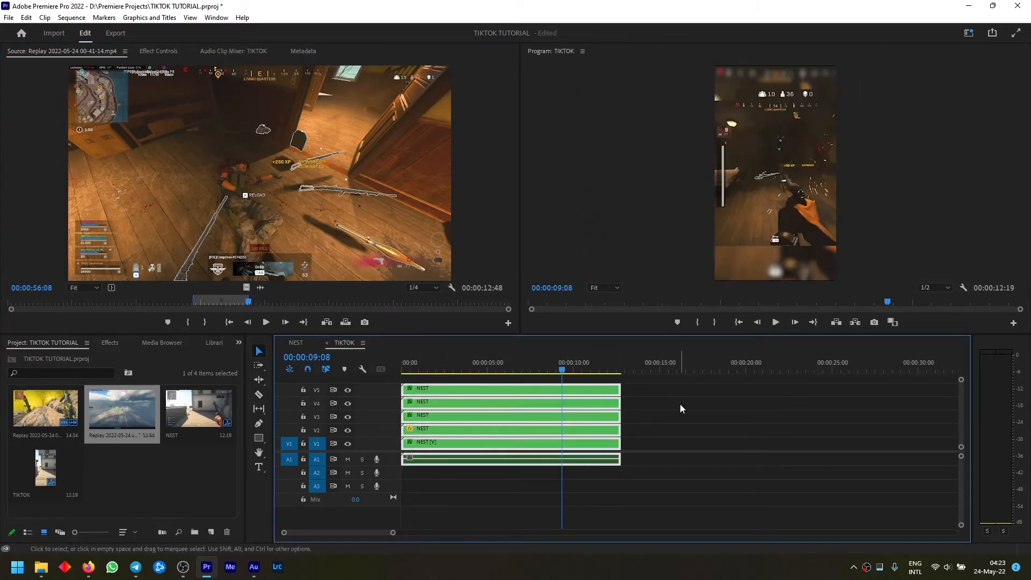
{"action": "key", "text": "Home"}
{"action": "key", "text": "space"}
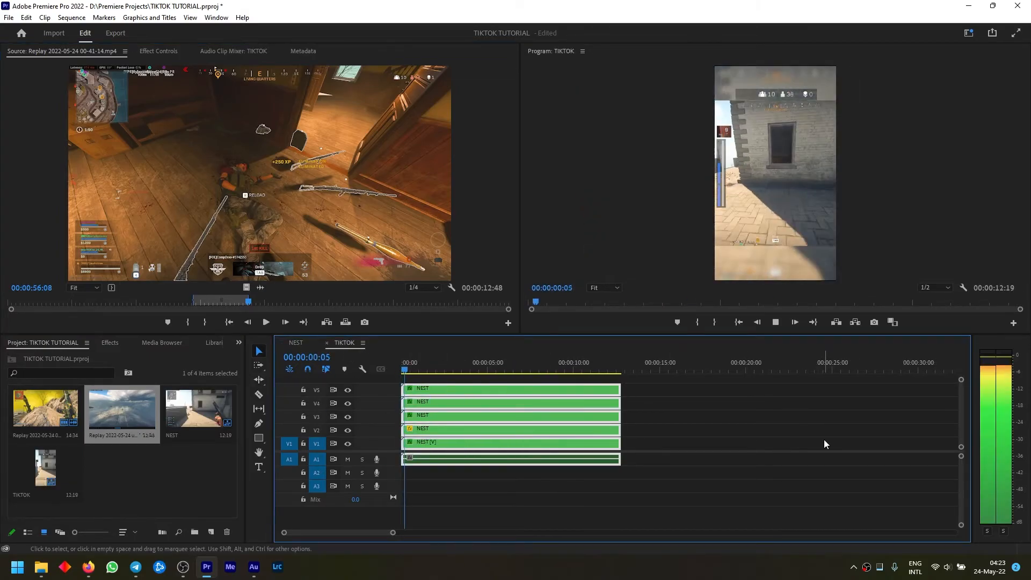
{"action": "key", "text": "space"}
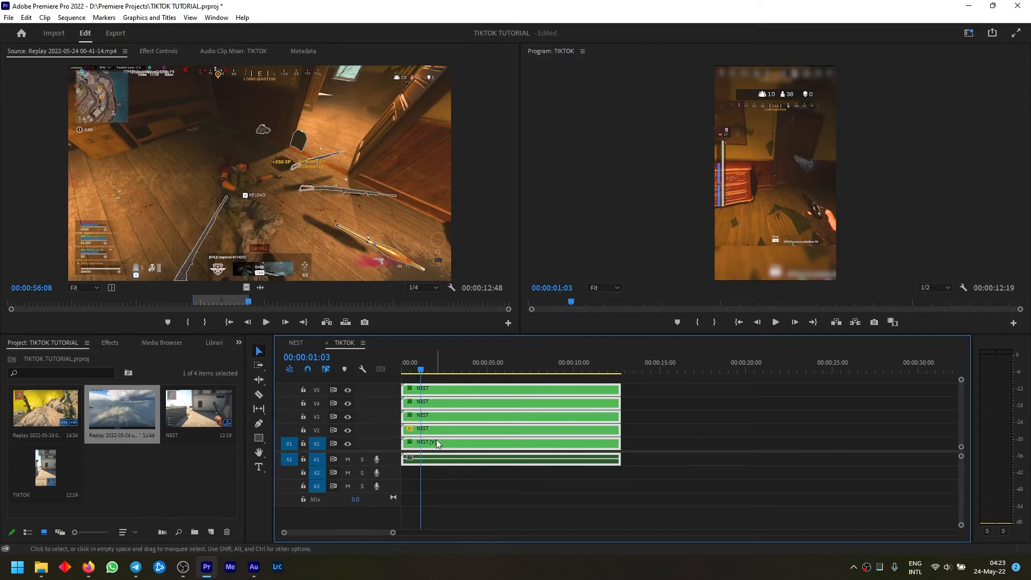
{"action": "left_click", "coordinate": [659, 399]}
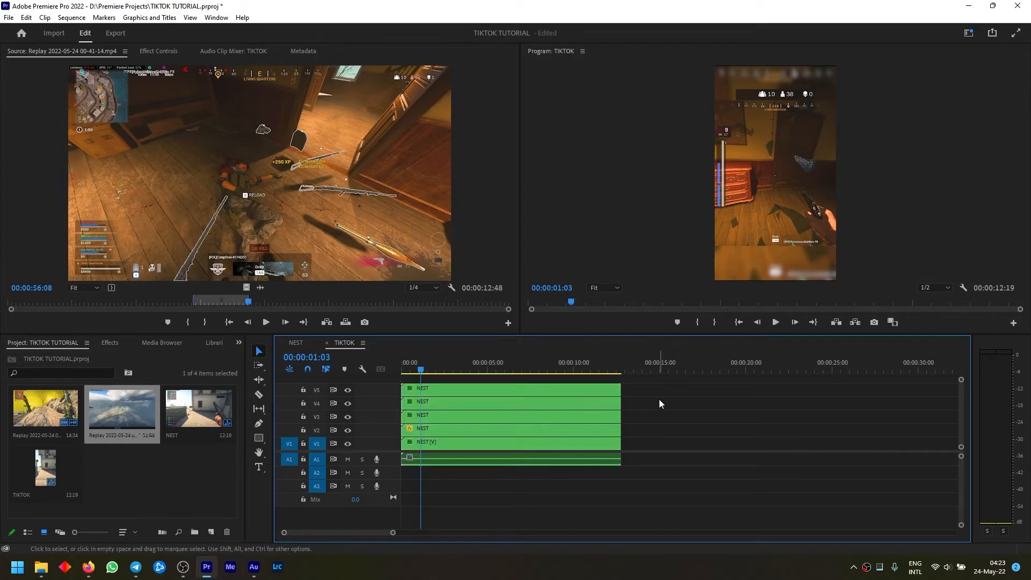
{"action": "left_click", "coordinate": [296, 342]}
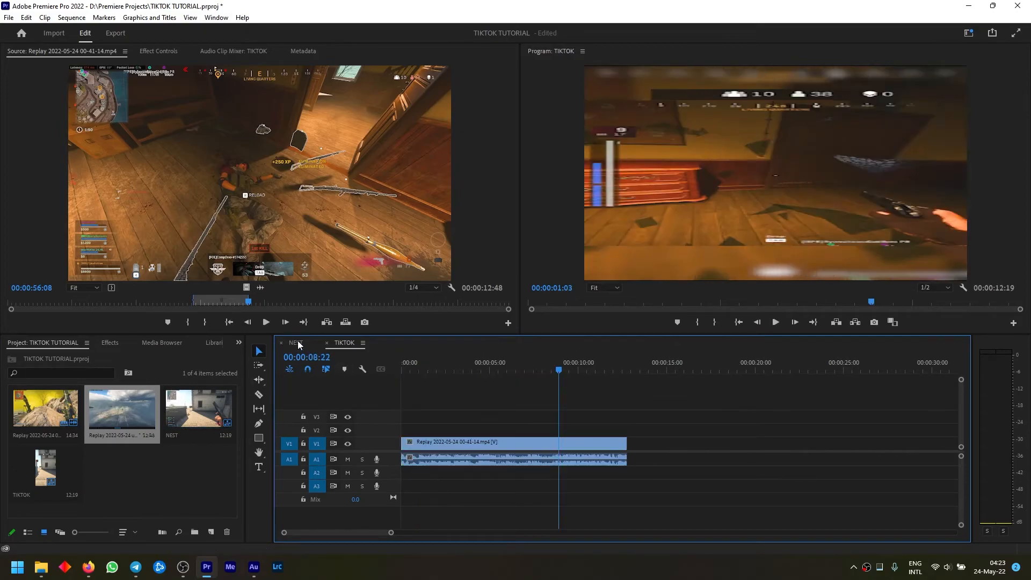
{"action": "left_click", "coordinate": [356, 341]}
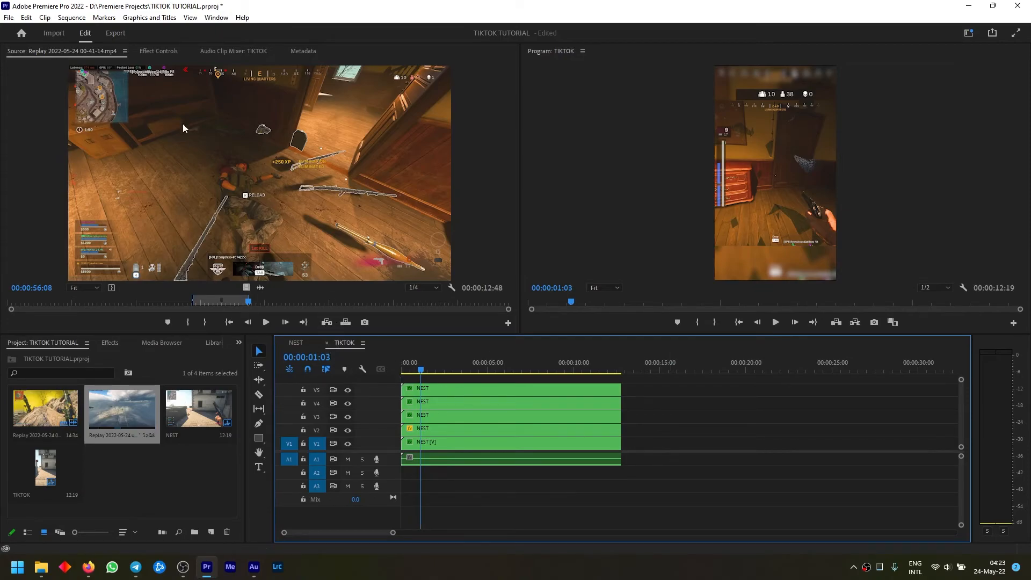
Open the export settings for the TIKTOK sequence and expand the complete set of video options
{"action": "left_click", "coordinate": [115, 33]}
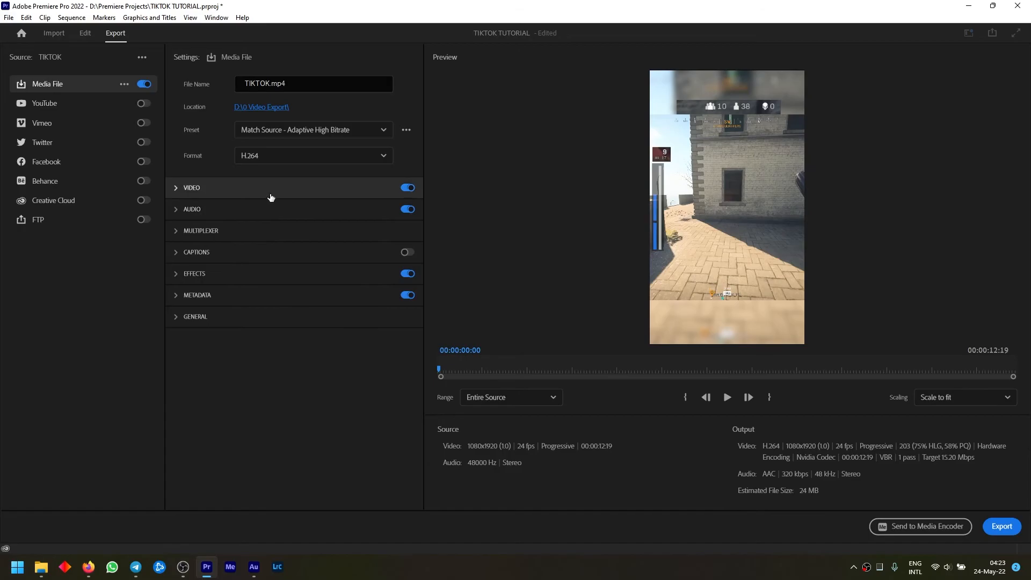
{"action": "left_click", "coordinate": [273, 191]}
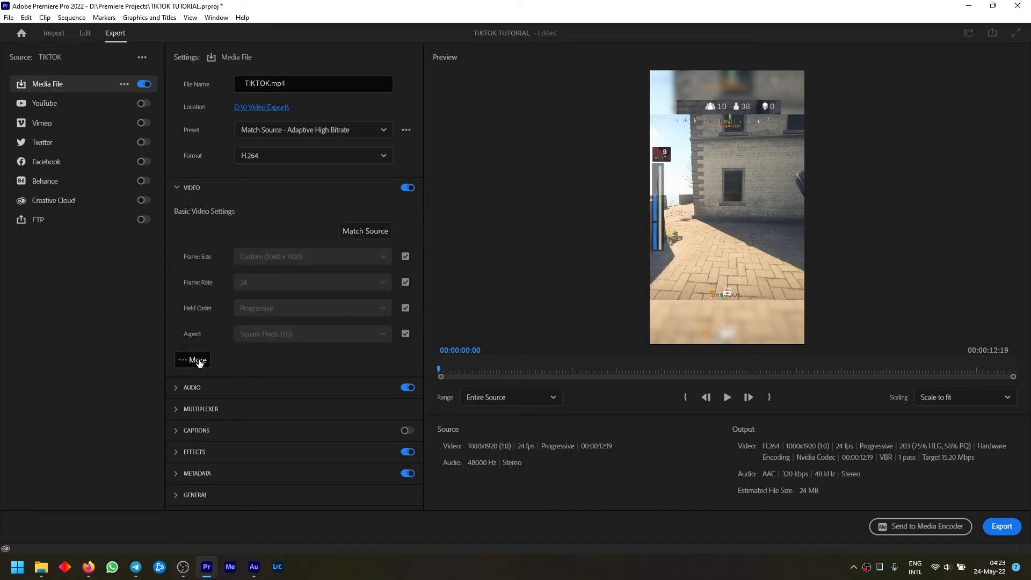
{"action": "left_click", "coordinate": [197, 360]}
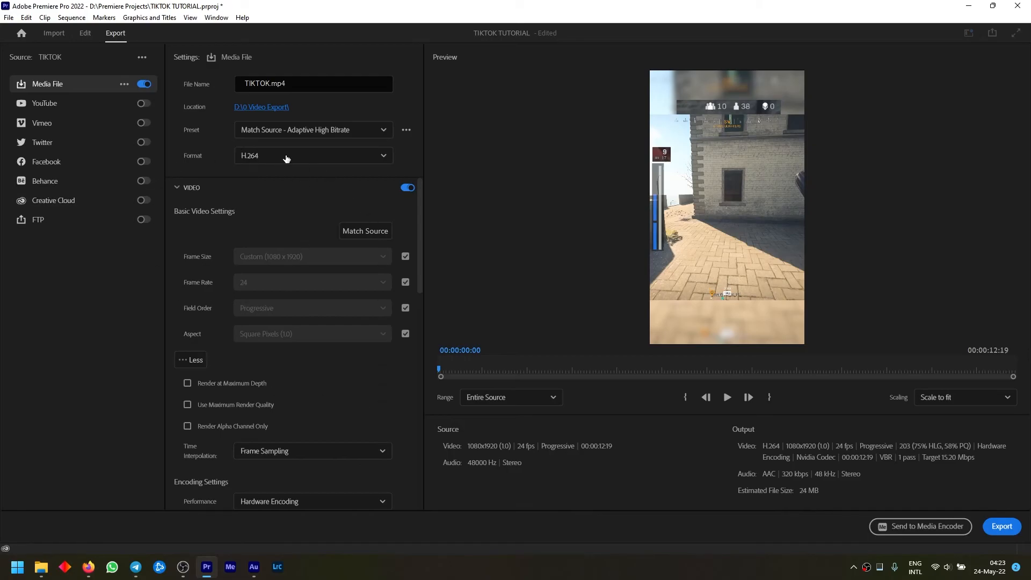
Set the bitrate encoding to CBR with a target bitrate of 10 Mbps and export the sequence as TIKTOK.mp4
{"action": "scroll", "coordinate": [376, 222], "scroll_direction": "down", "scroll_amount": 10}
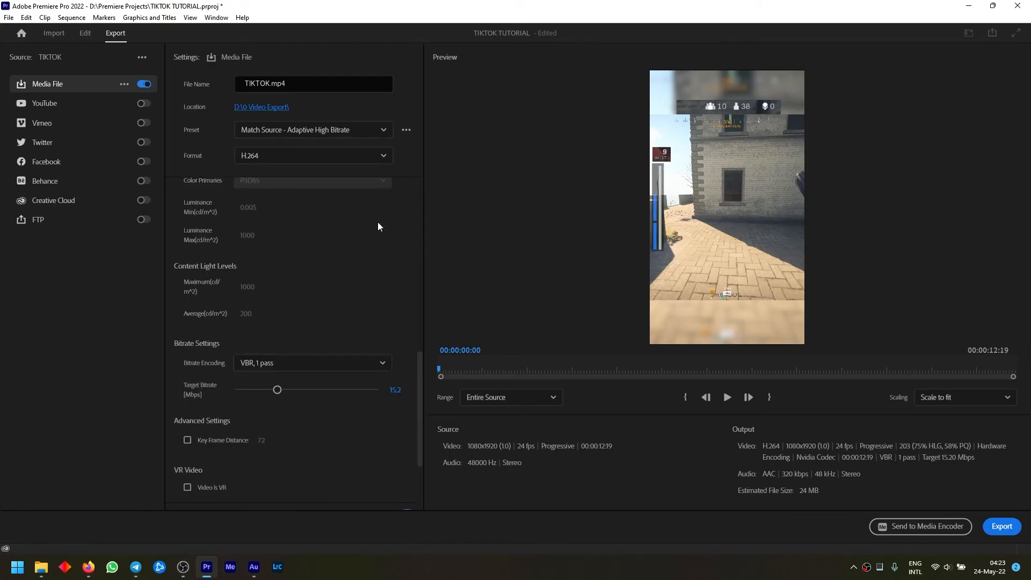
{"action": "scroll", "coordinate": [415, 392], "scroll_direction": "down", "scroll_amount": 3}
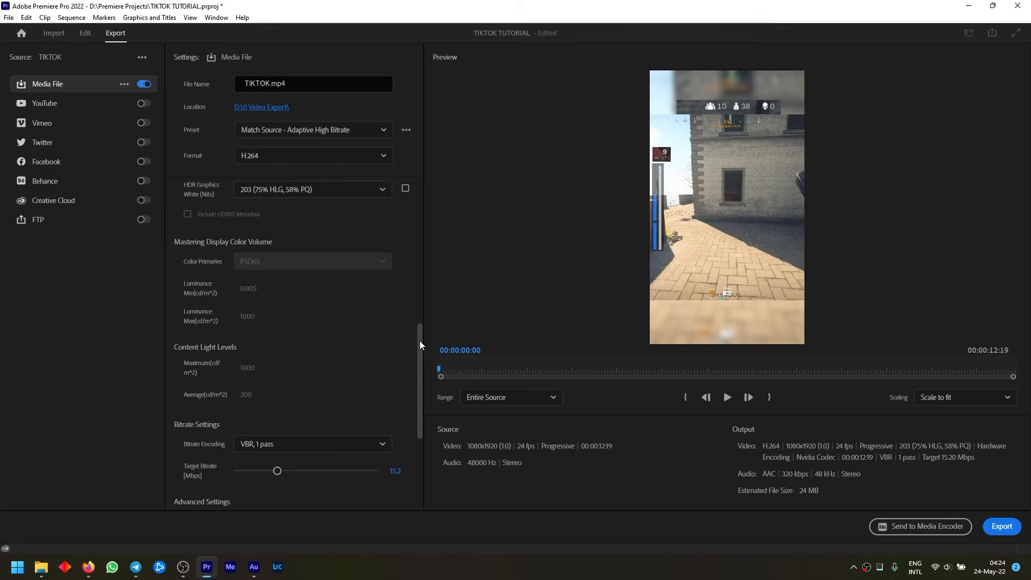
{"action": "scroll", "coordinate": [415, 392], "scroll_direction": "down", "scroll_amount": 1}
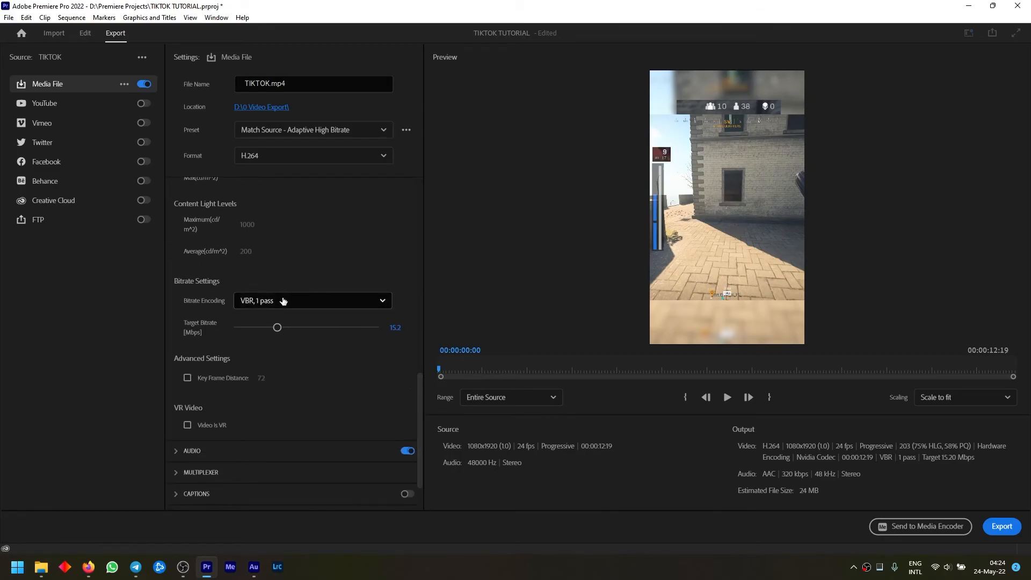
{"action": "left_click", "coordinate": [278, 301]}
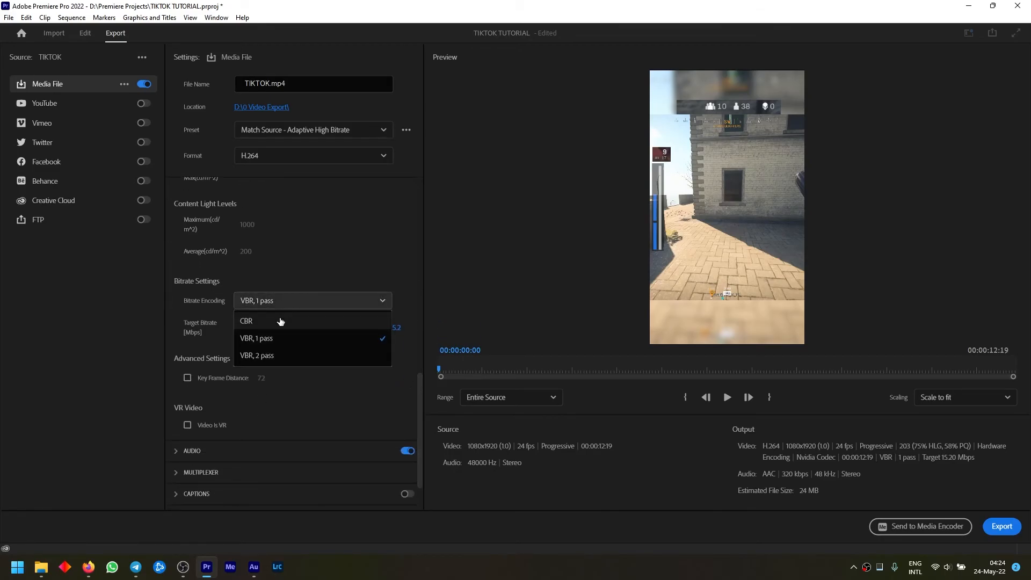
{"action": "left_click", "coordinate": [280, 321]}
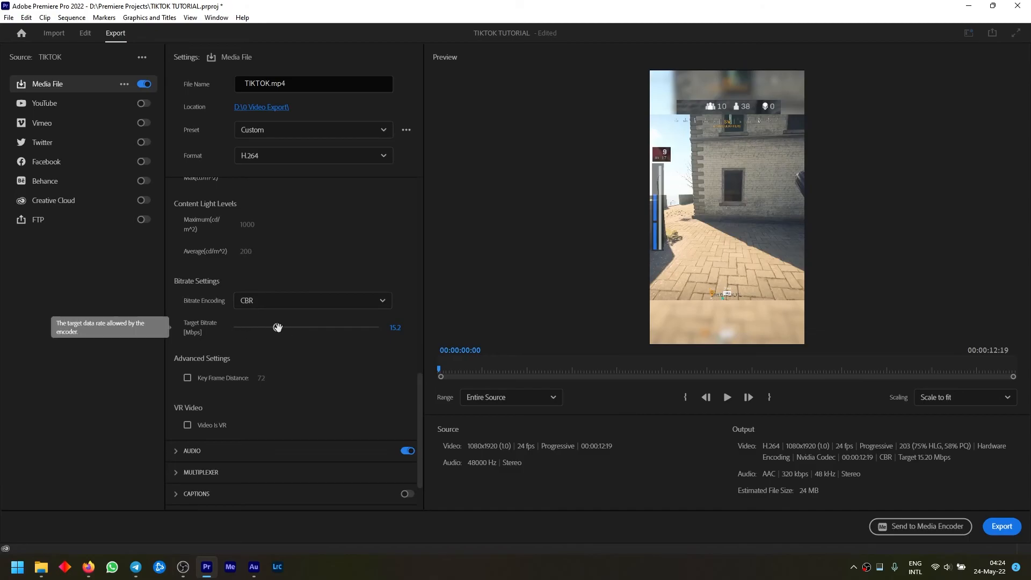
{"action": "left_click", "coordinate": [396, 328]}
{"action": "type", "text": "10"}
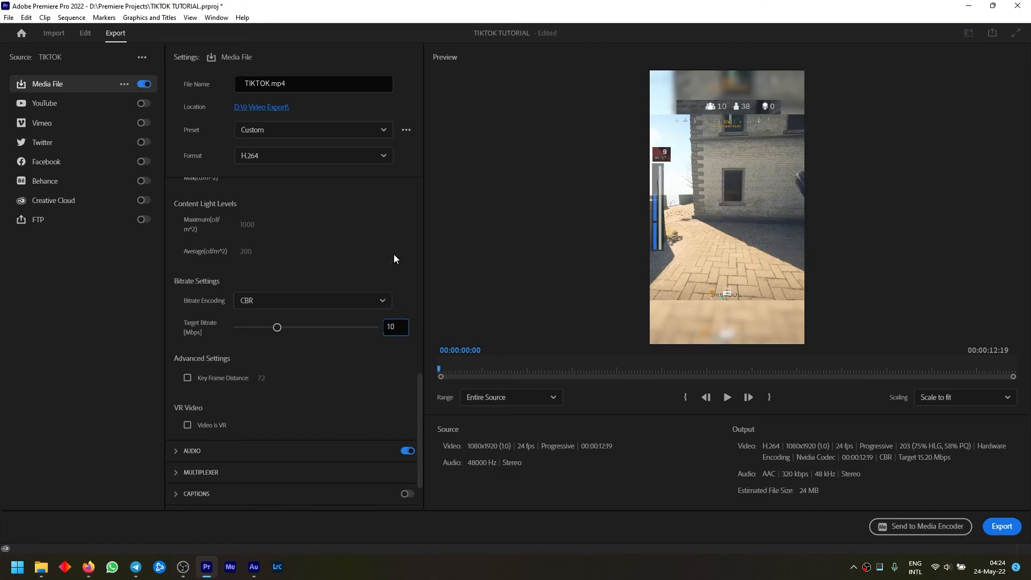
{"action": "key", "text": "Return"}
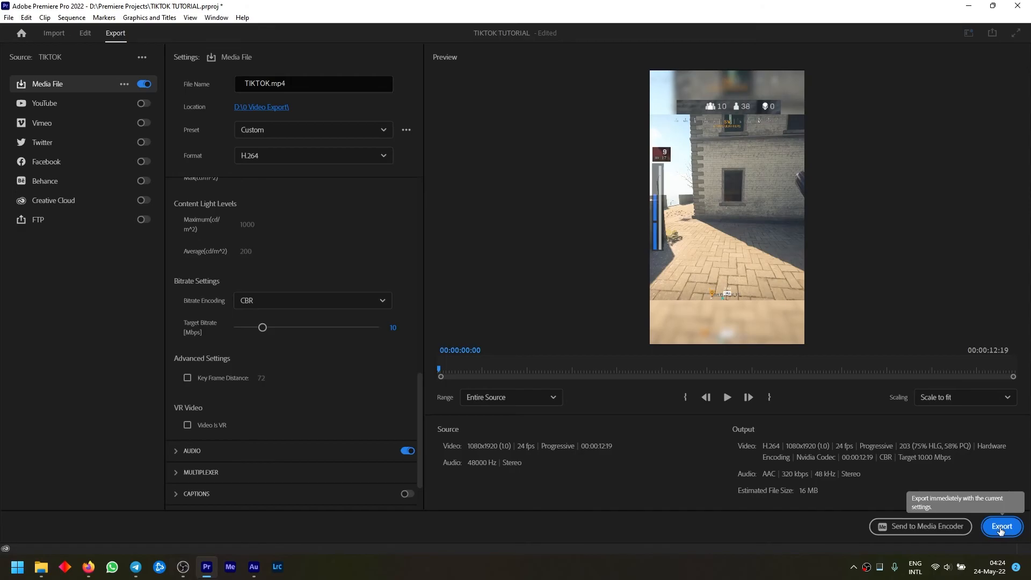
{"action": "left_click", "coordinate": [1002, 528]}
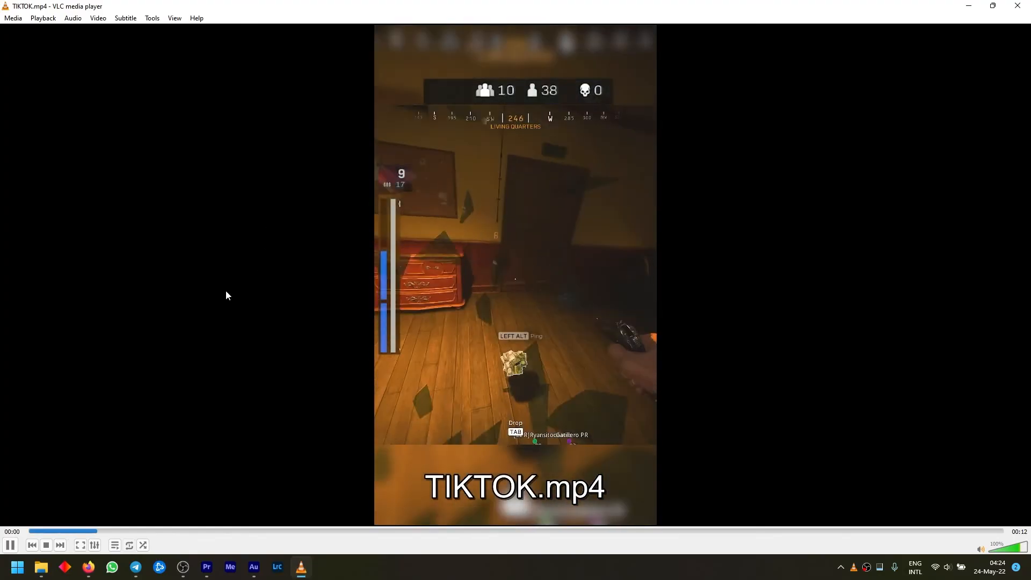
Mute the playback of the exported TIKTOK.mp4 in VLC media player and switch back to Premiere Pro
{"action": "key", "text": "m"}
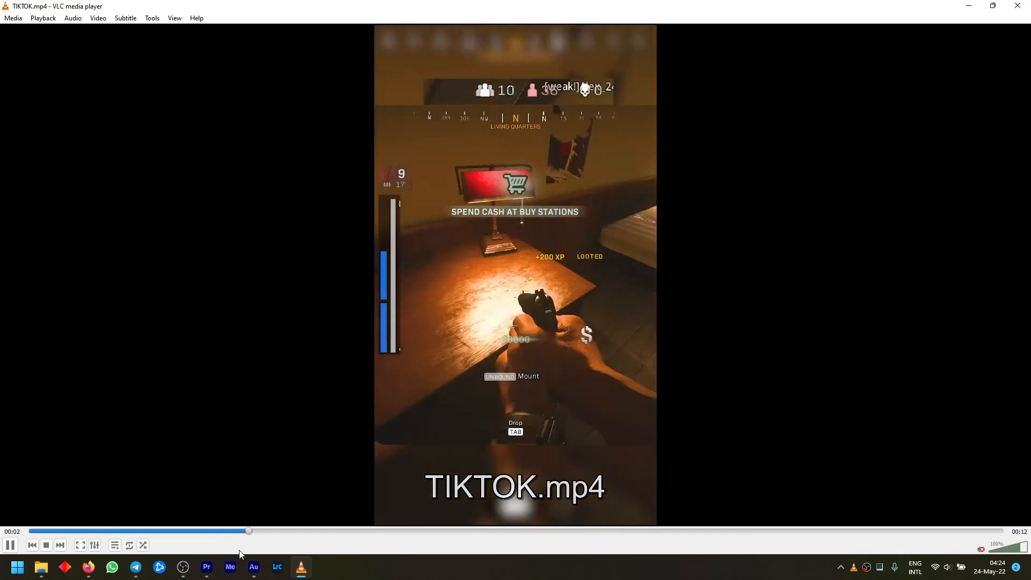
{"action": "left_click", "coordinate": [212, 568]}
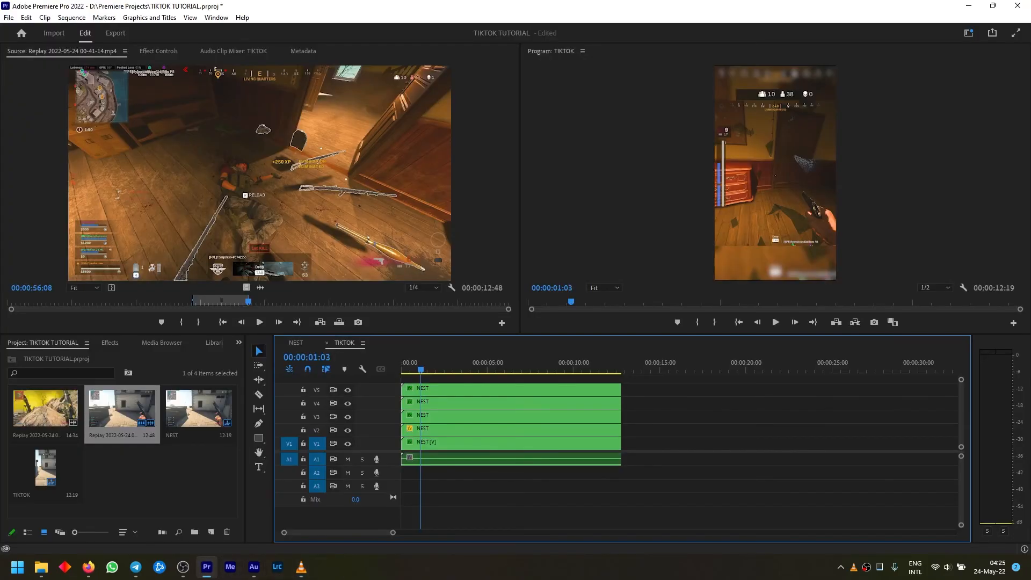